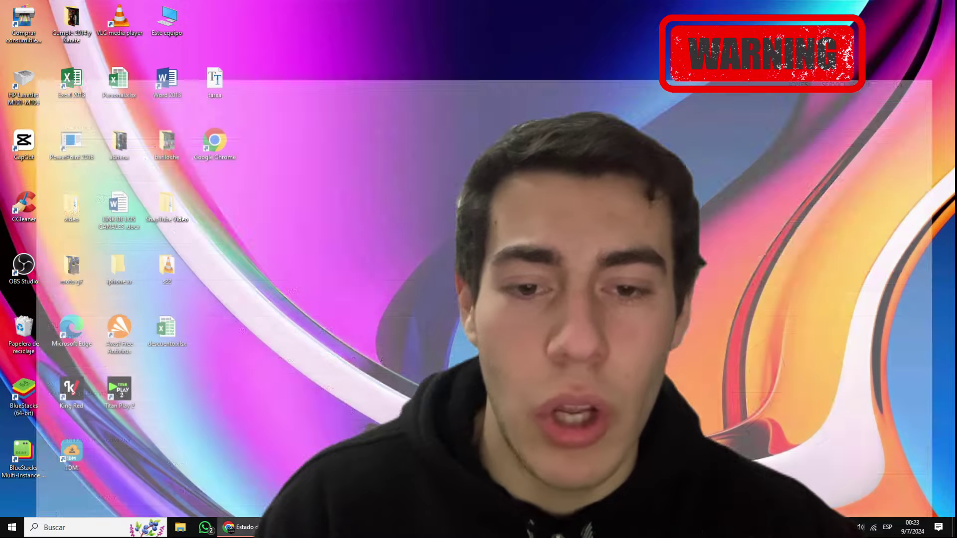
- Switch to the Bull Market Brokers page in Chrome, review the account's holdings and open the order history
left_click(241, 527)
scroll(55, 180, "down", 10)
scroll(55, 180, "up", 6)
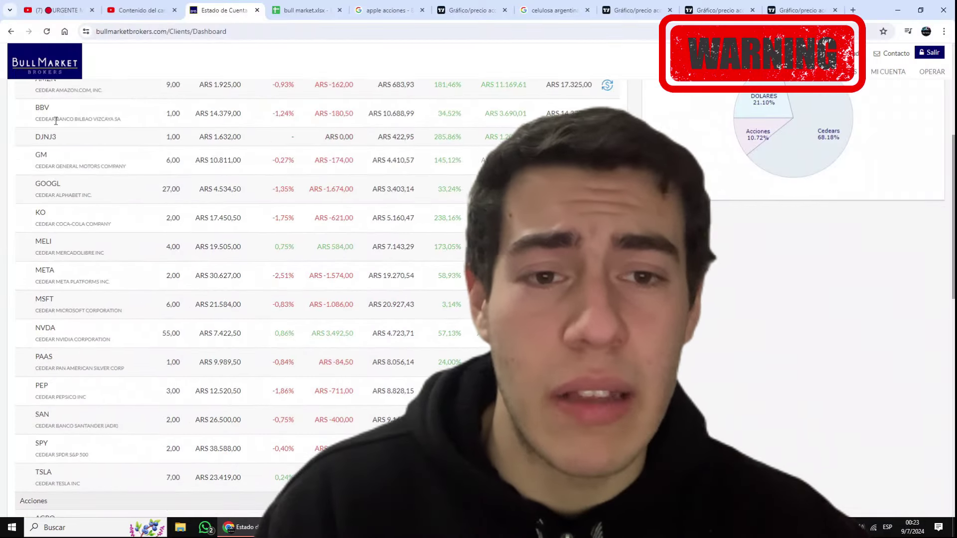
scroll(94, 152, "down", 5)
left_click(331, 411)
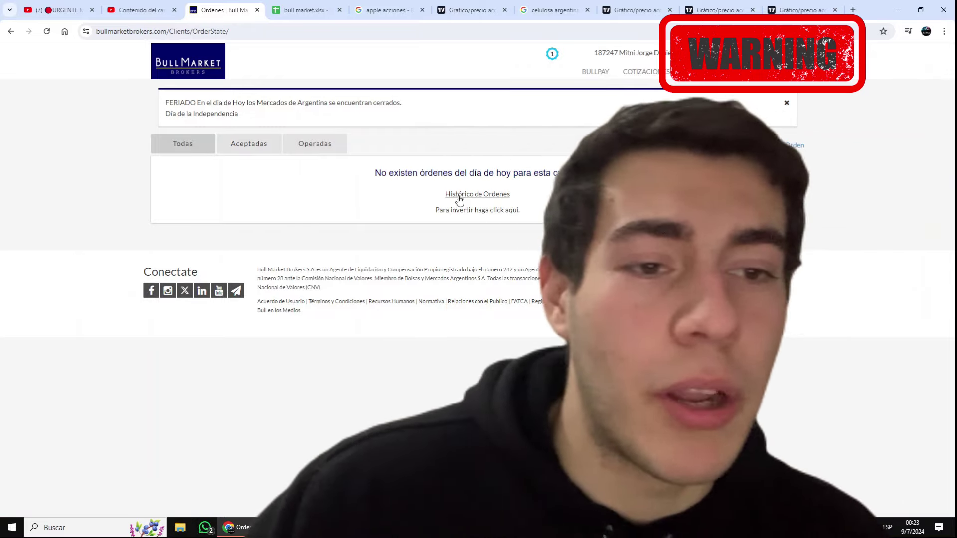
left_click(460, 196)
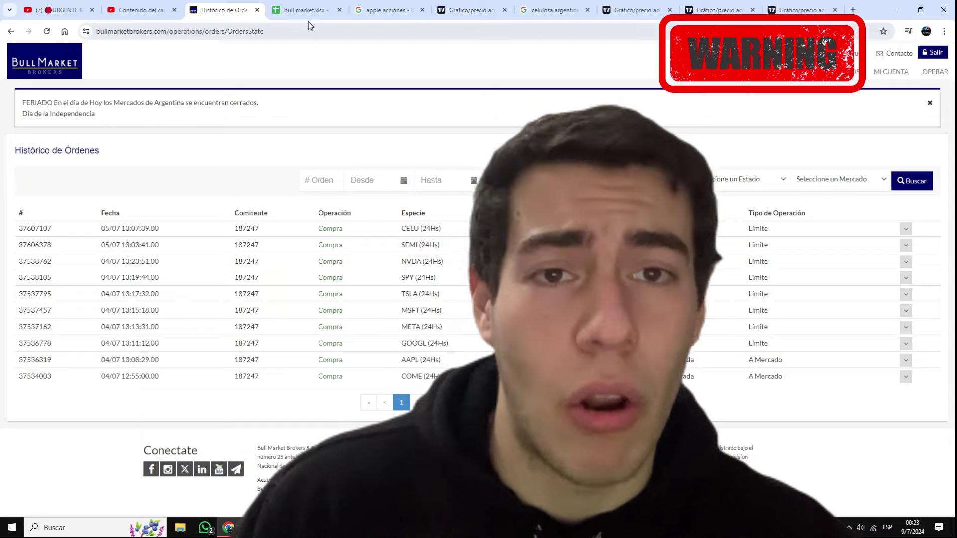
- Switch to the bull market.xlsx spreadsheet and review the purchased companies and their share counts
left_click(305, 12)
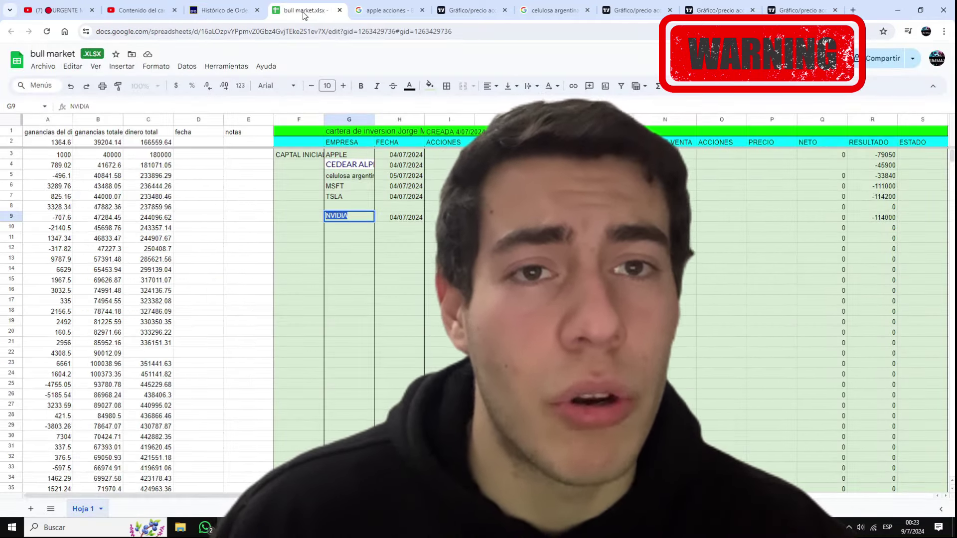
left_click(354, 259)
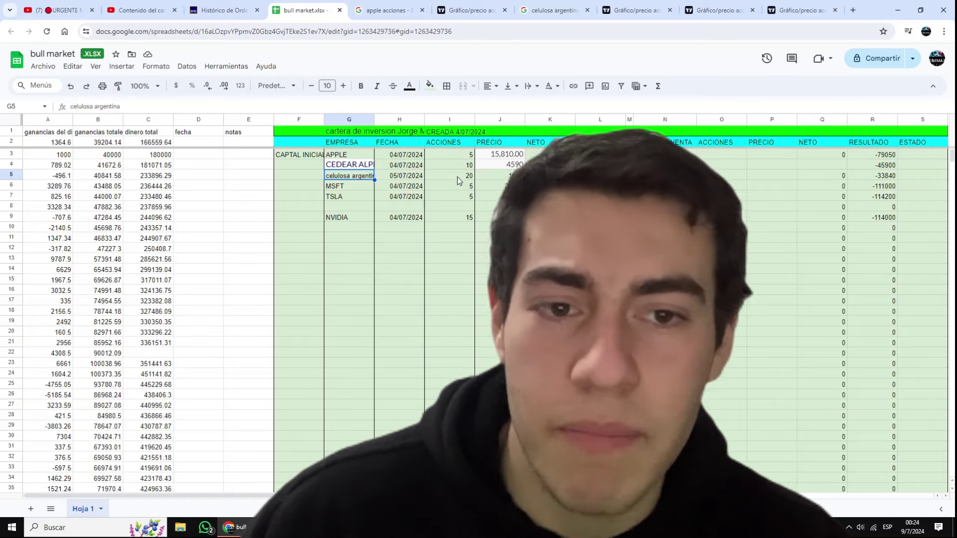
left_click(454, 186)
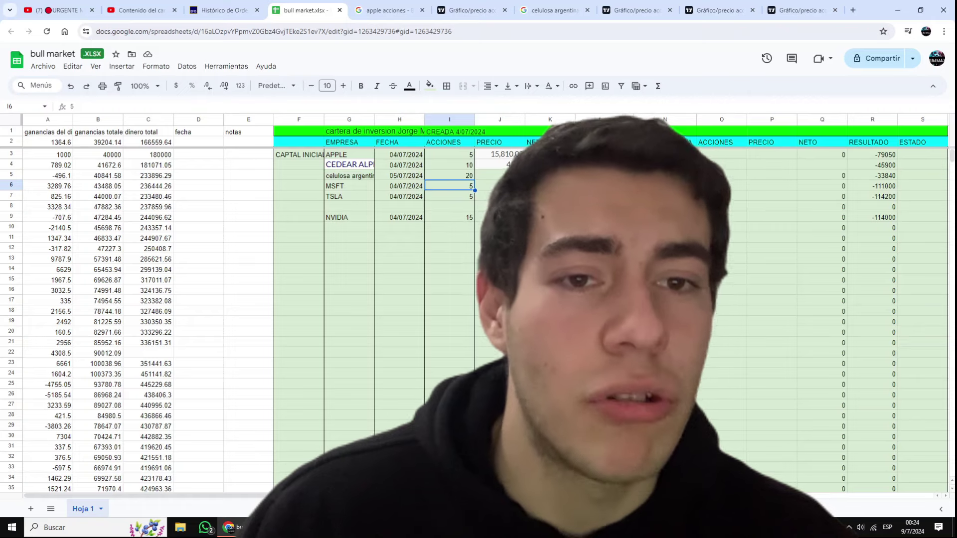
left_click(498, 228)
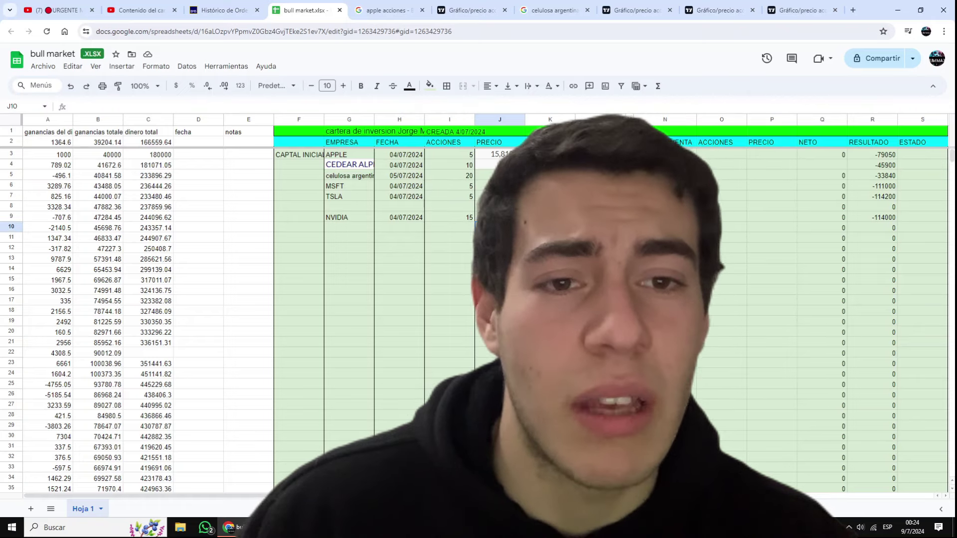
- Go through the purchase prices recorded for the portfolio, from Apple down to NVIDIA, and dismiss the incoming message notification
left_click(486, 156)
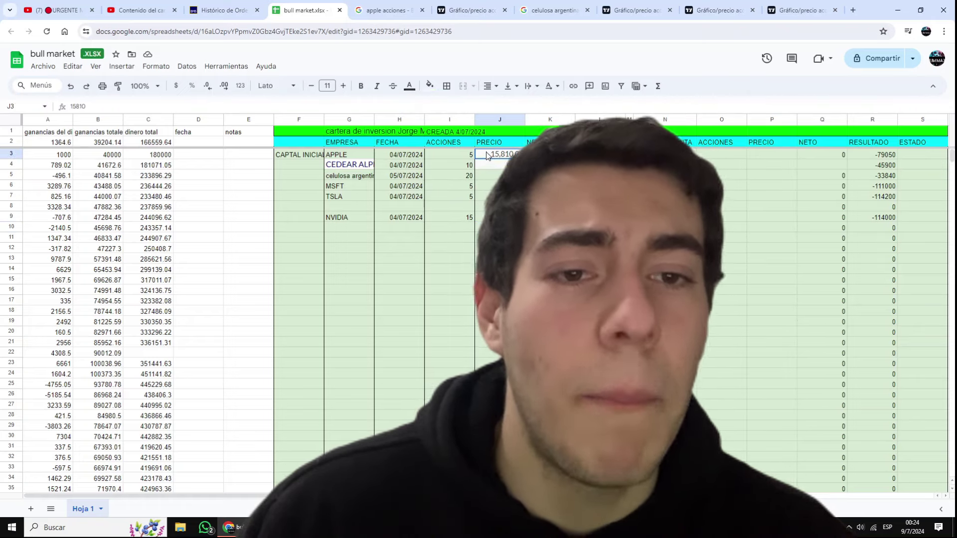
left_click(497, 165)
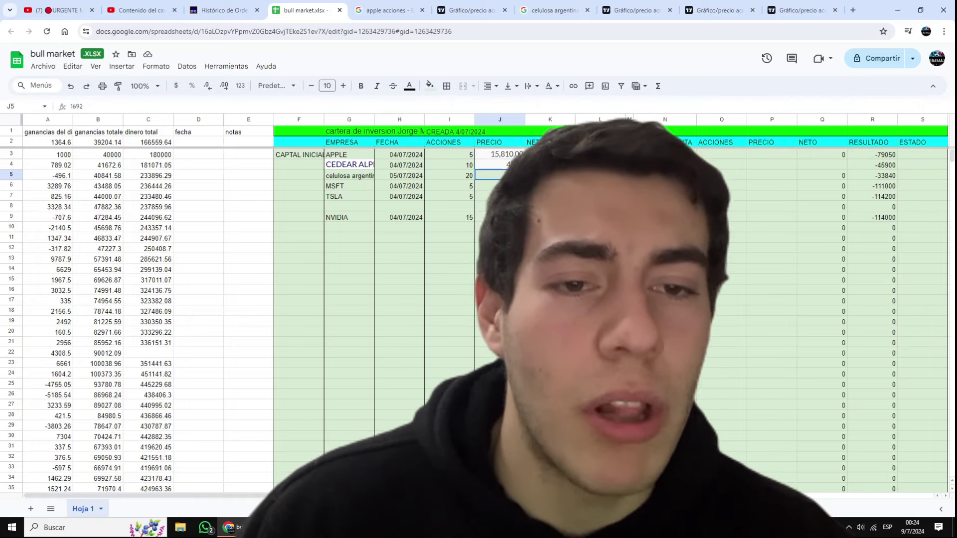
key("alt+Tab")
key("alt+Tab")
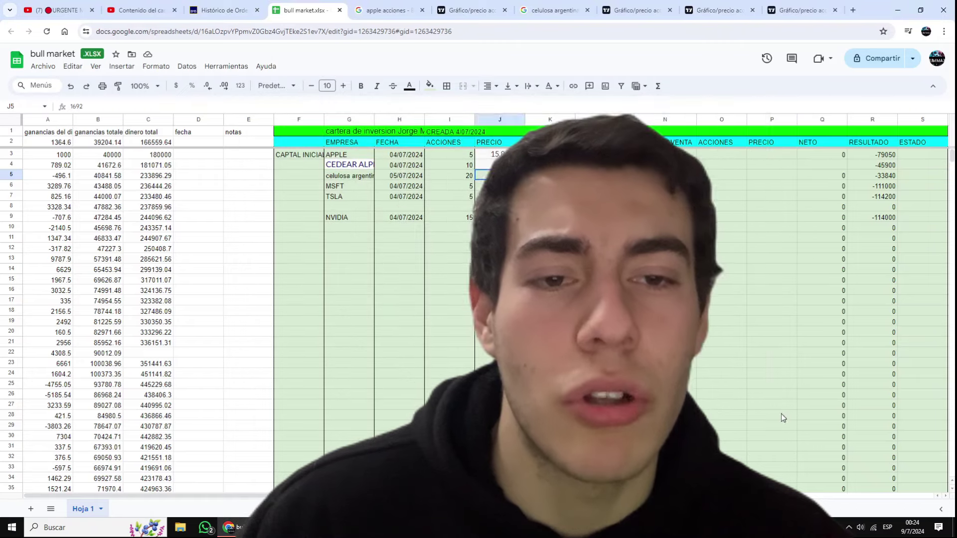
left_click(774, 414)
left_click(500, 186)
left_click(500, 197)
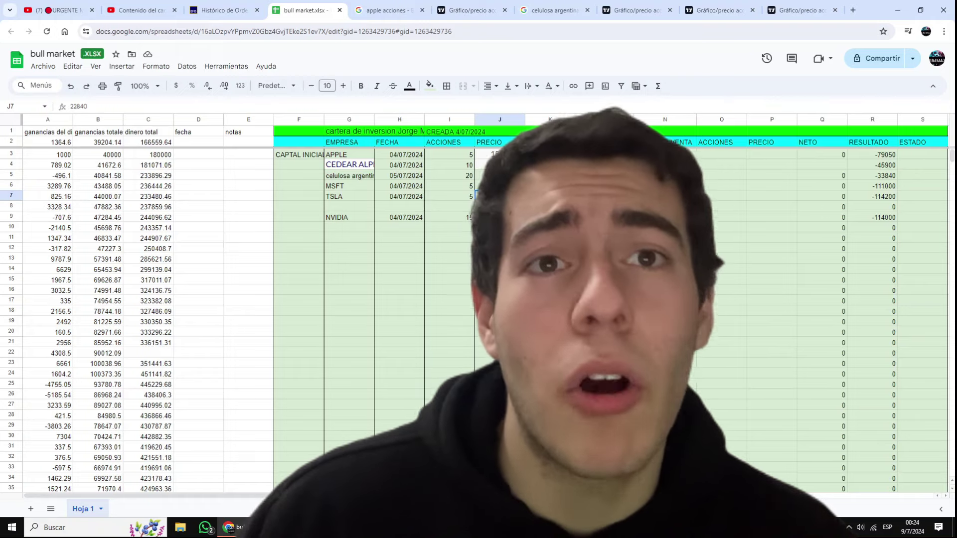
left_click(500, 217)
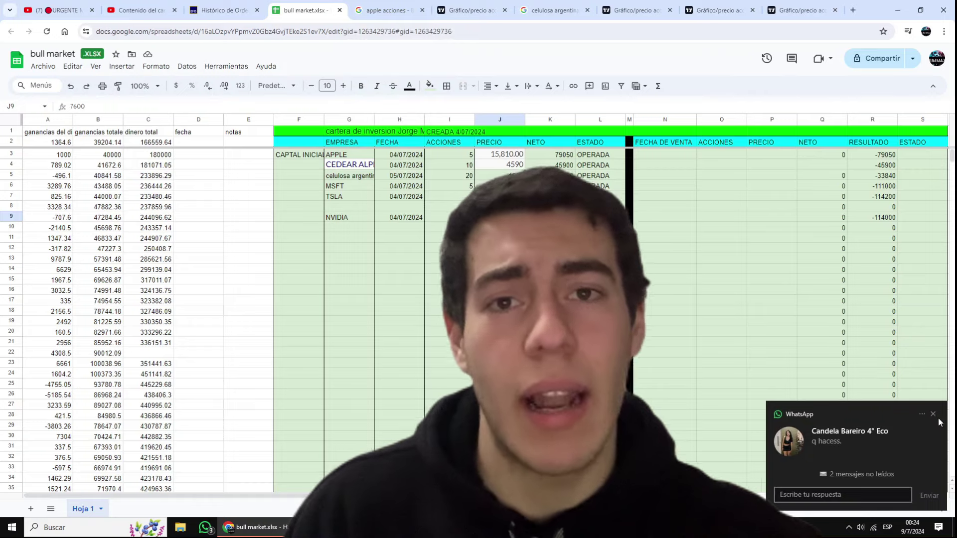
left_click(933, 414)
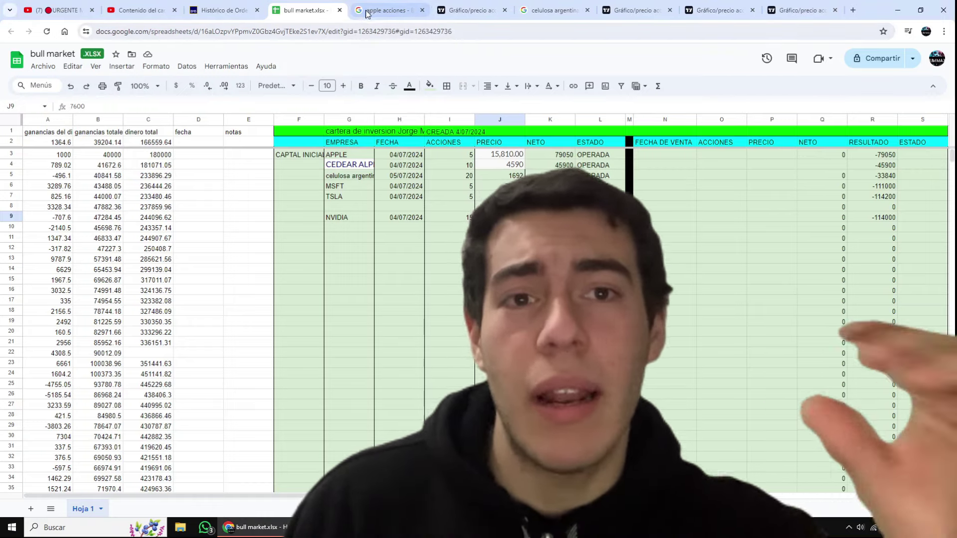
- Look up Apple's share price in ARS and multiply 15780 by the 5 shares held, using Calculator
left_click(367, 12)
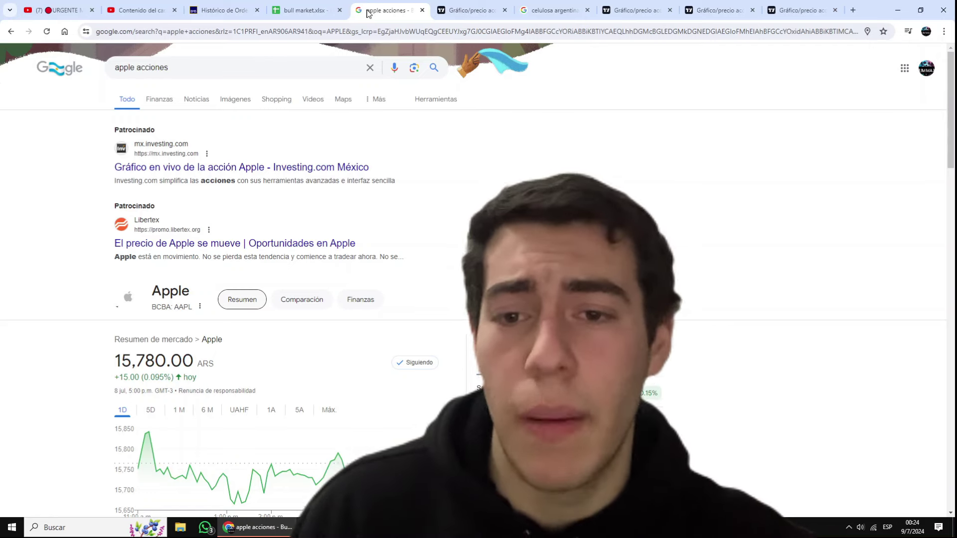
scroll(177, 391, "down", 5)
scroll(154, 363, "up", 6)
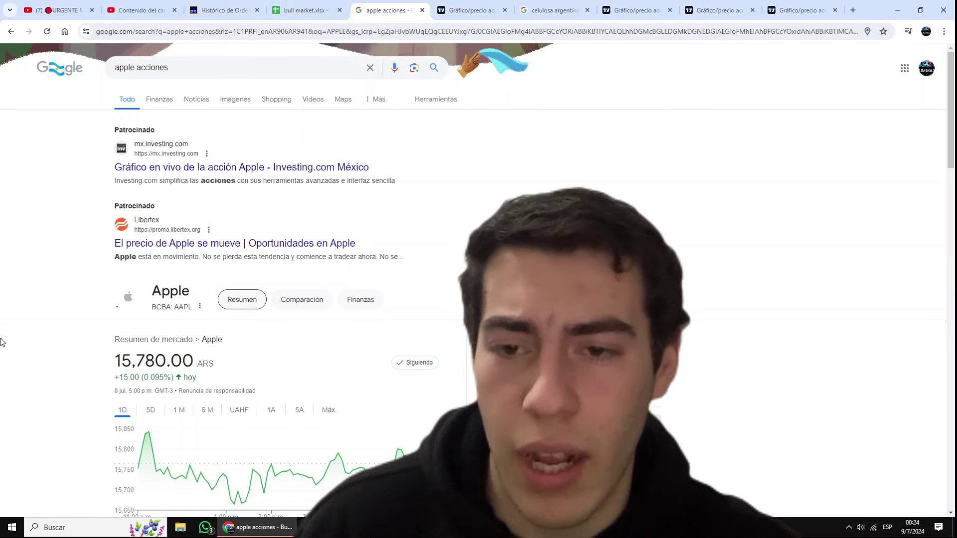
left_click(75, 527)
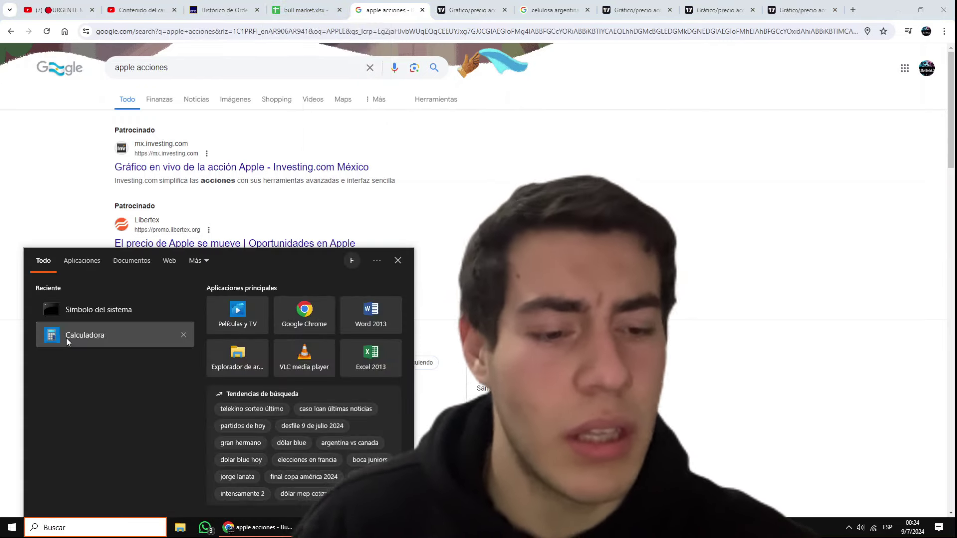
key("Escape")
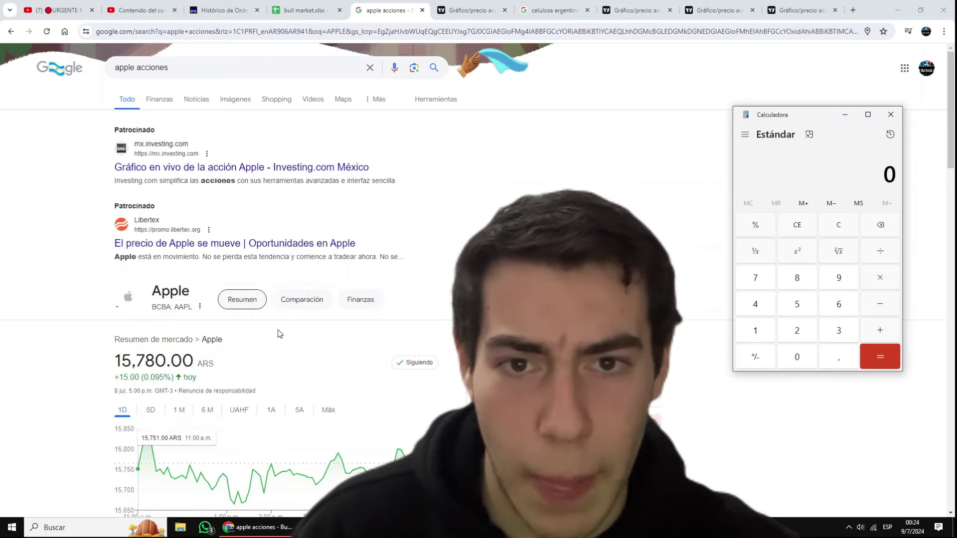
type("15780*")
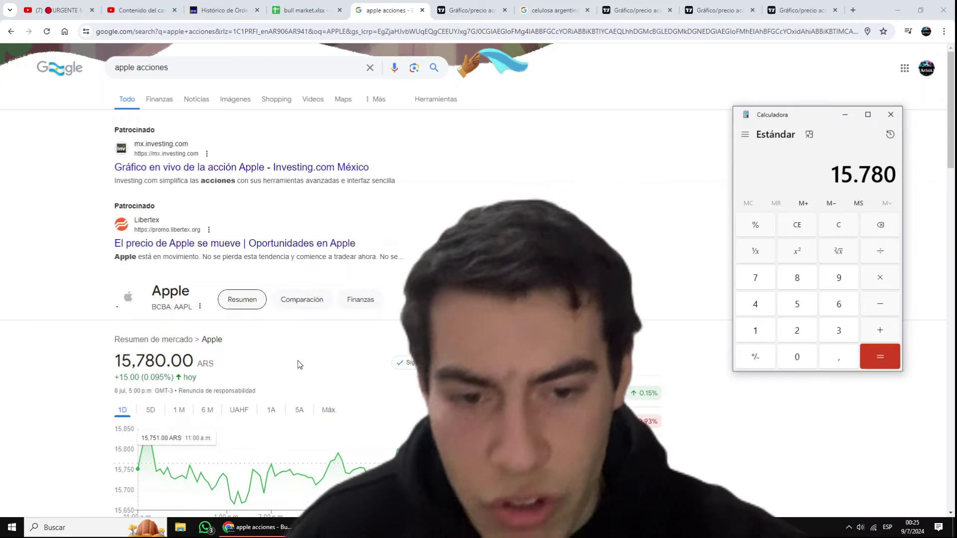
left_click(302, 10)
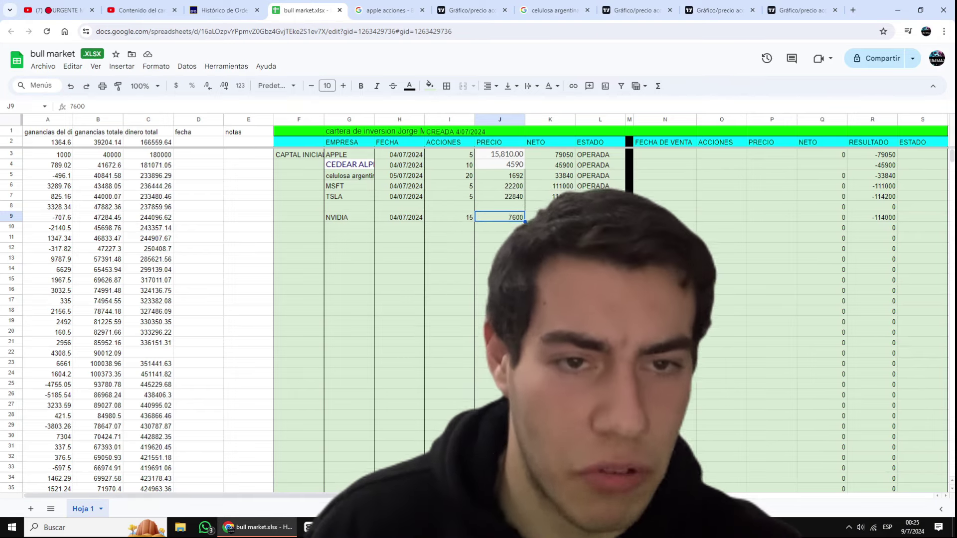
key("alt+Tab")
type("5")
key("Return")
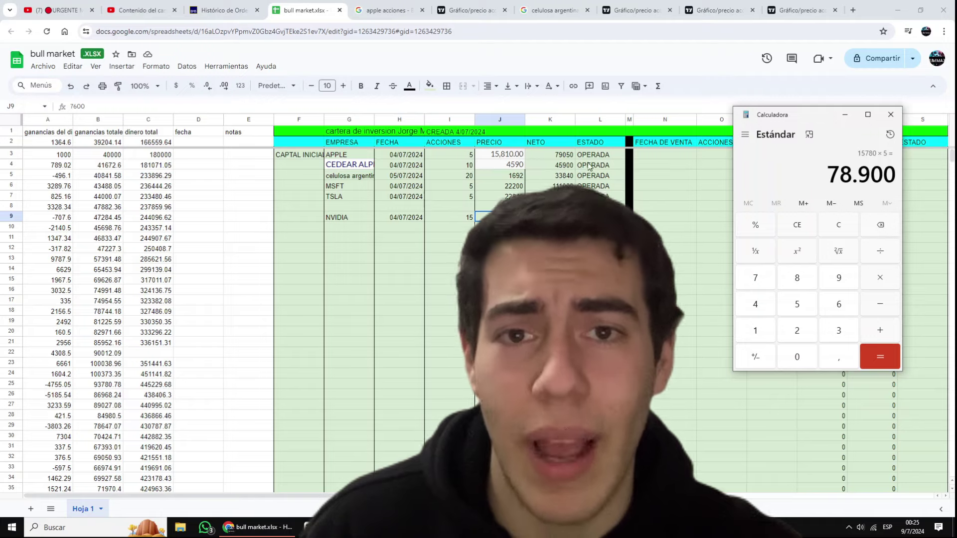
- Check the Alphabet row in the spreadsheet and switch the TradingView quote to GOOGL in ARS on BYMA
left_click(387, 10)
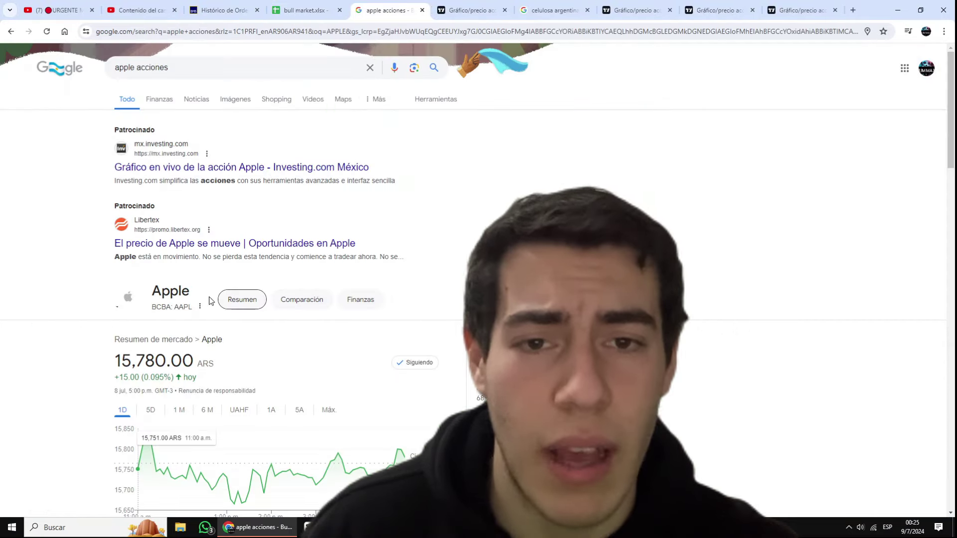
left_click(470, 10)
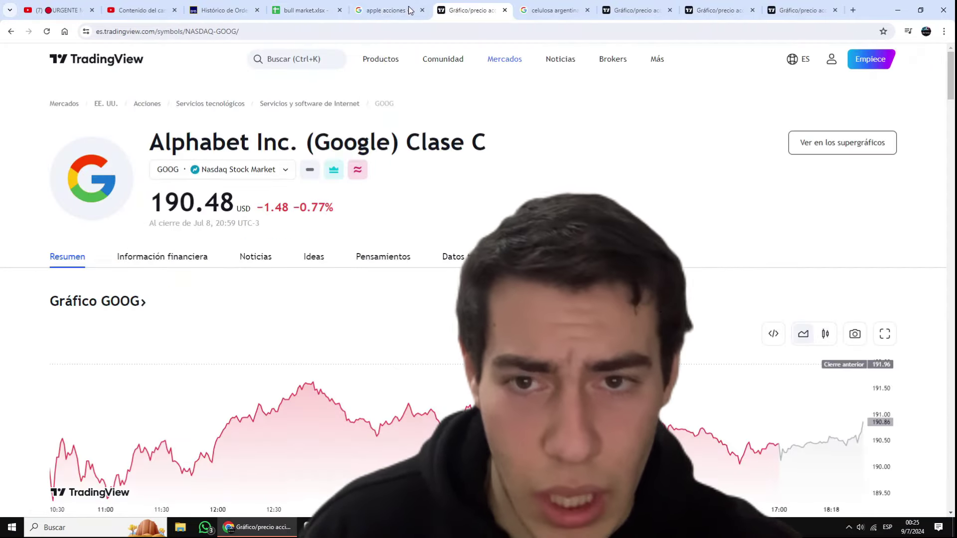
left_click(316, 11)
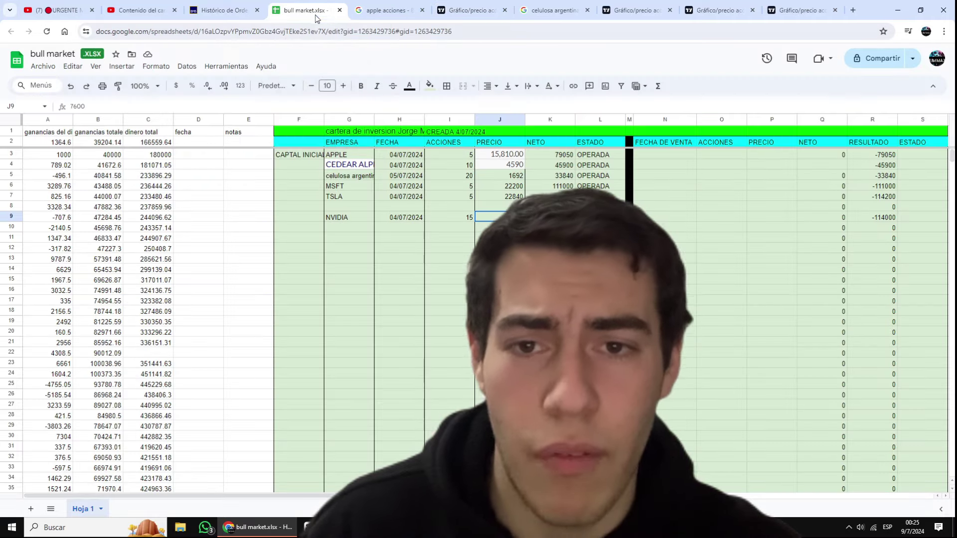
left_click(463, 10)
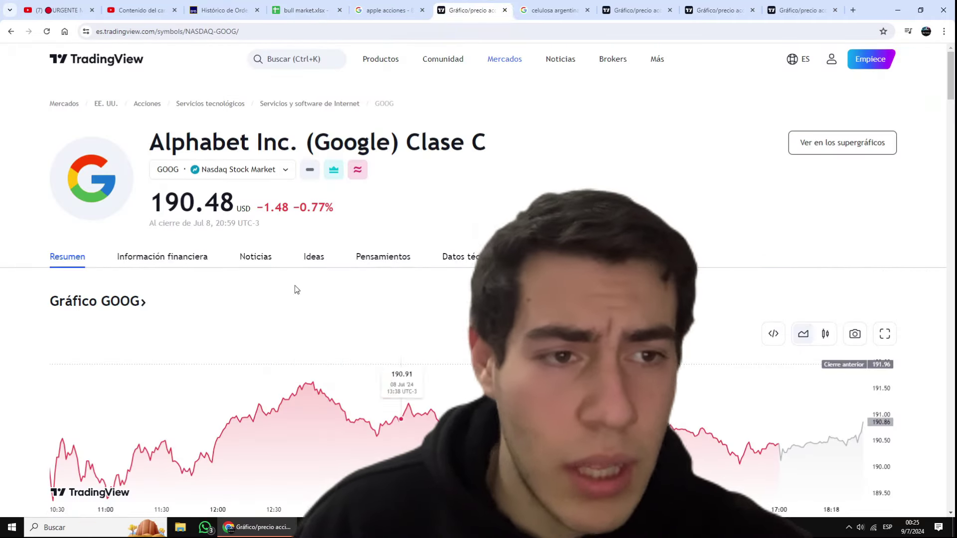
left_click(239, 169)
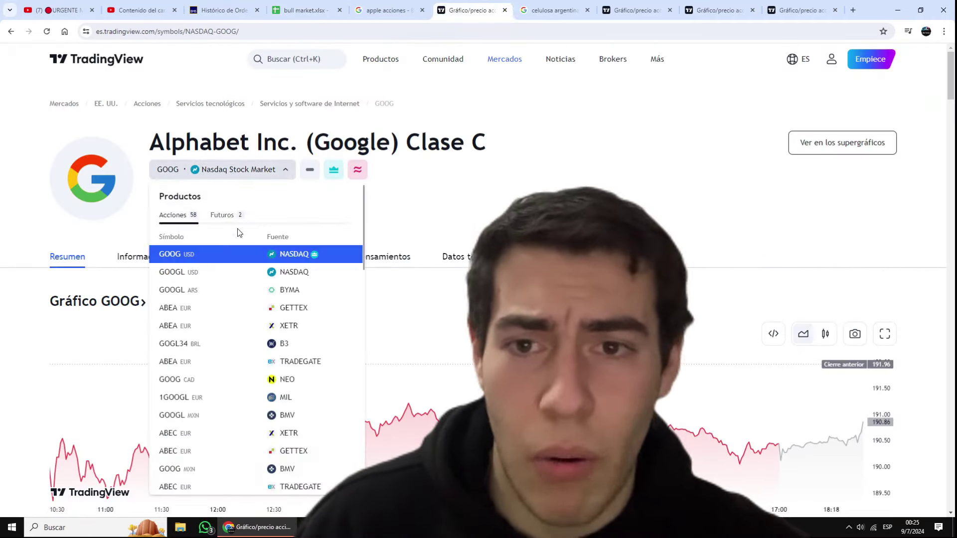
left_click(225, 290)
- Multiply GOOGL's price of 4518 by the 10 shares held in Calculator, compare it with the sheet's net amount, and close Calculator
key("alt+Tab")
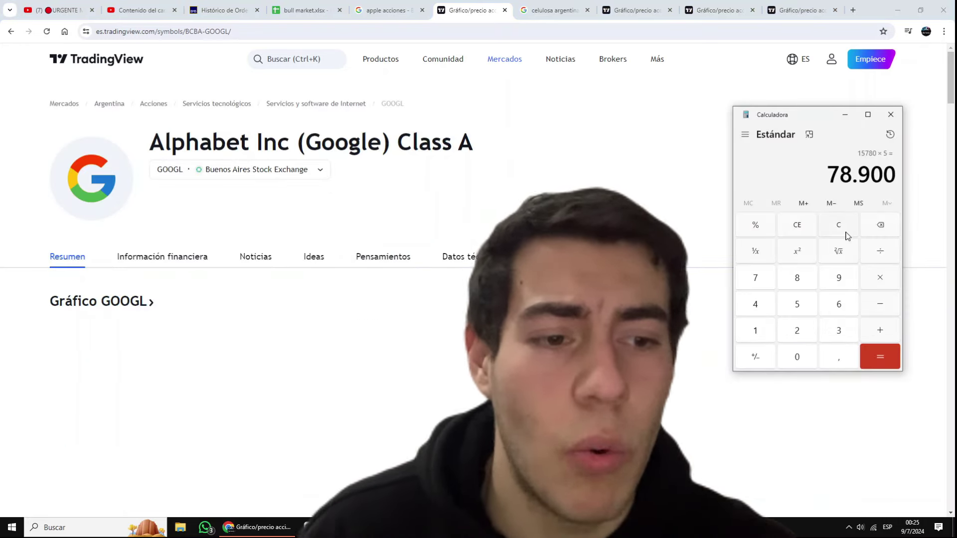
left_click(845, 233)
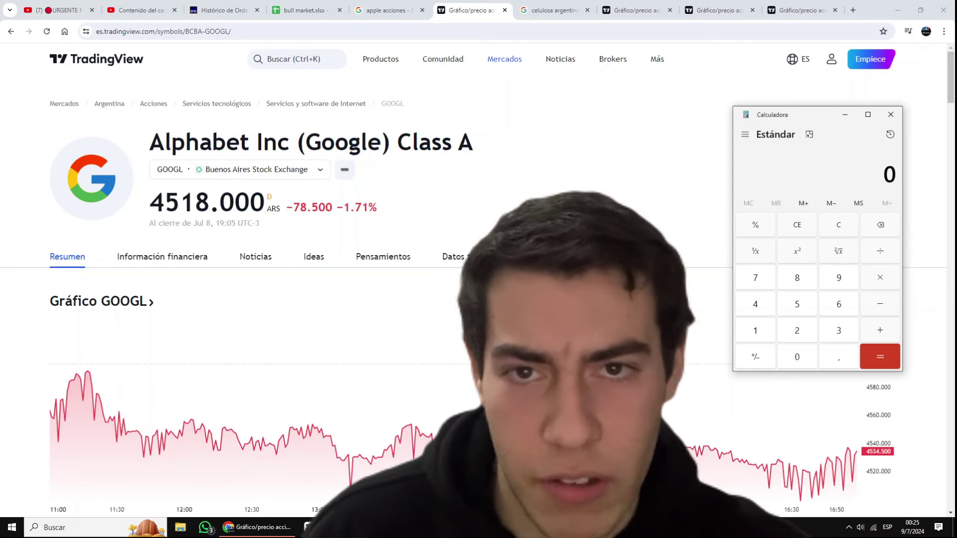
type("451")
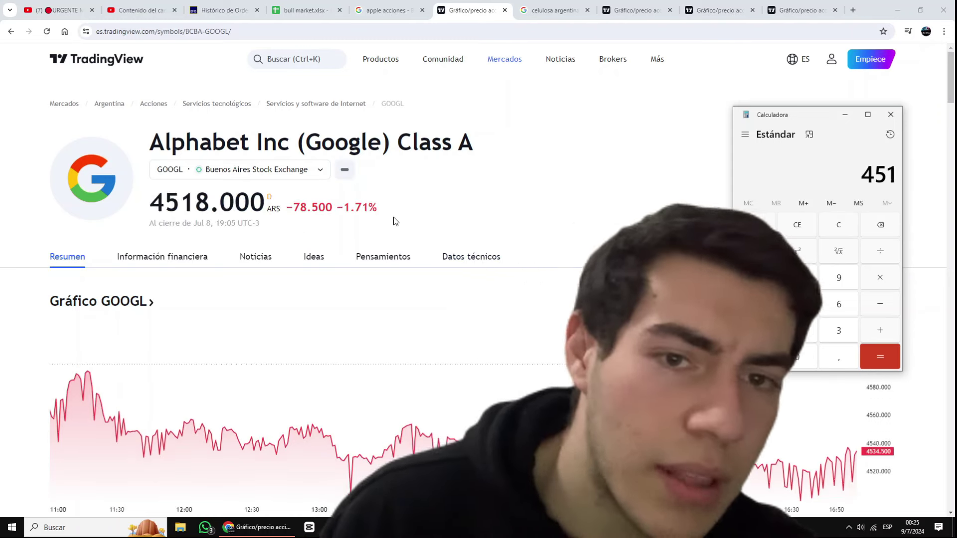
type("141.8")
left_click(287, 11)
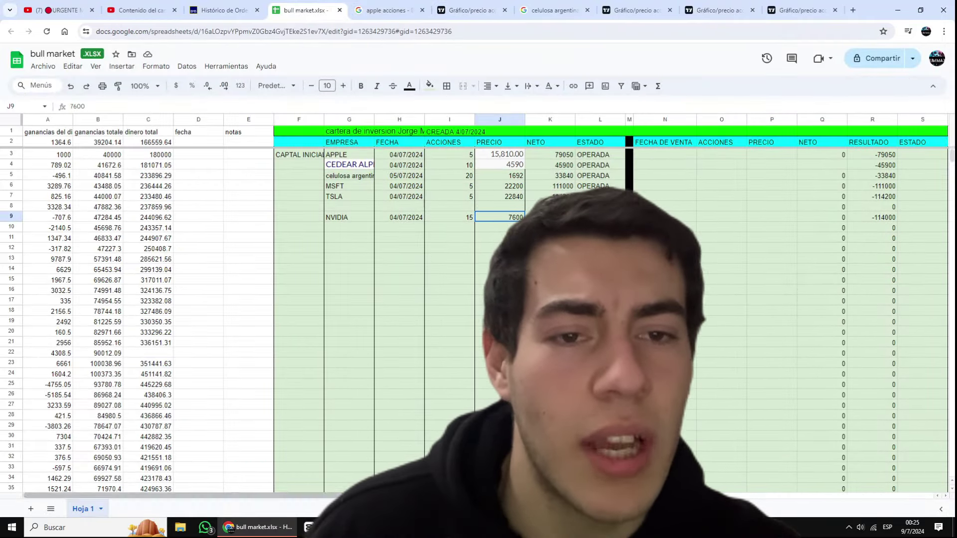
key("alt+Tab")
type("*10")
key("Return")
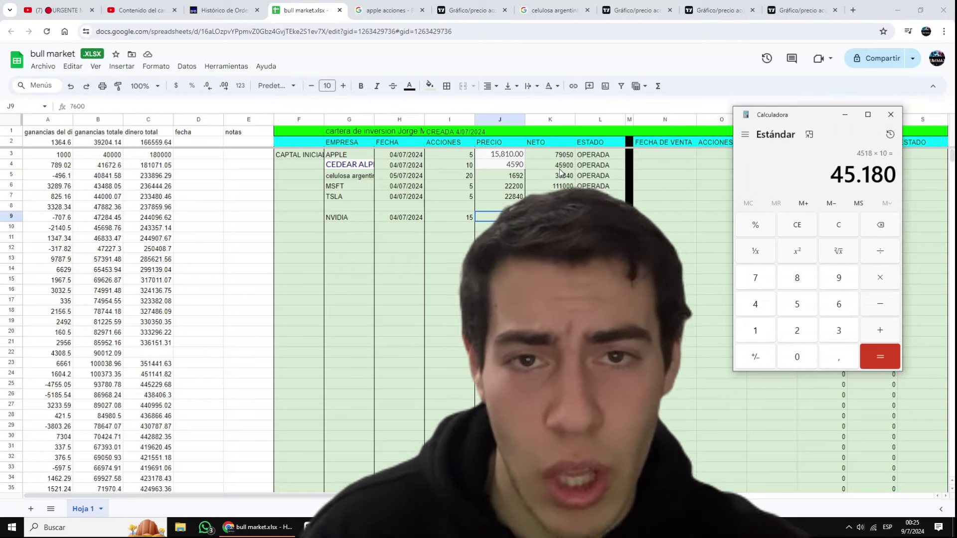
left_click(891, 116)
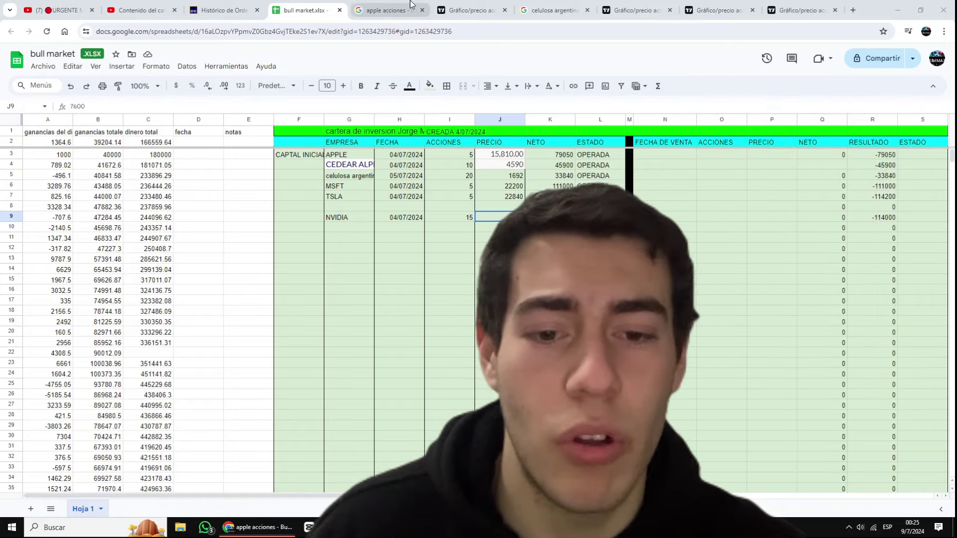
- Open the Celulosa Argentina share quote and enter its price, 1646, in Calculator
left_click(393, 10)
left_click(451, 7)
left_click(553, 10)
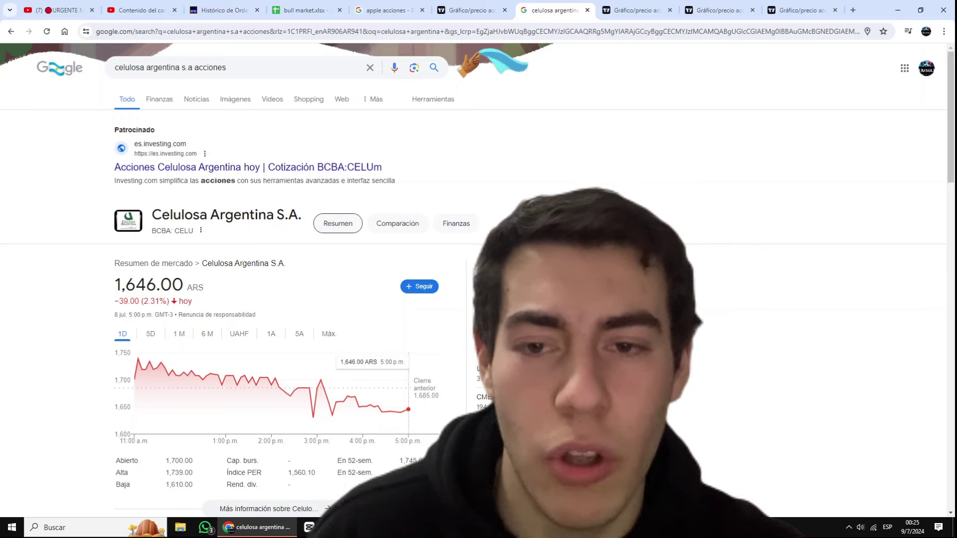
left_click(80, 527)
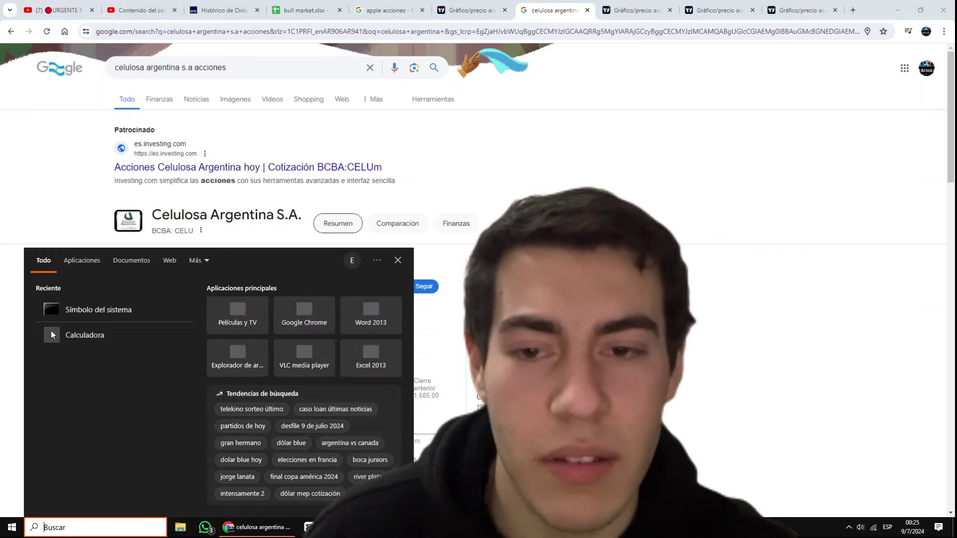
left_click(74, 344)
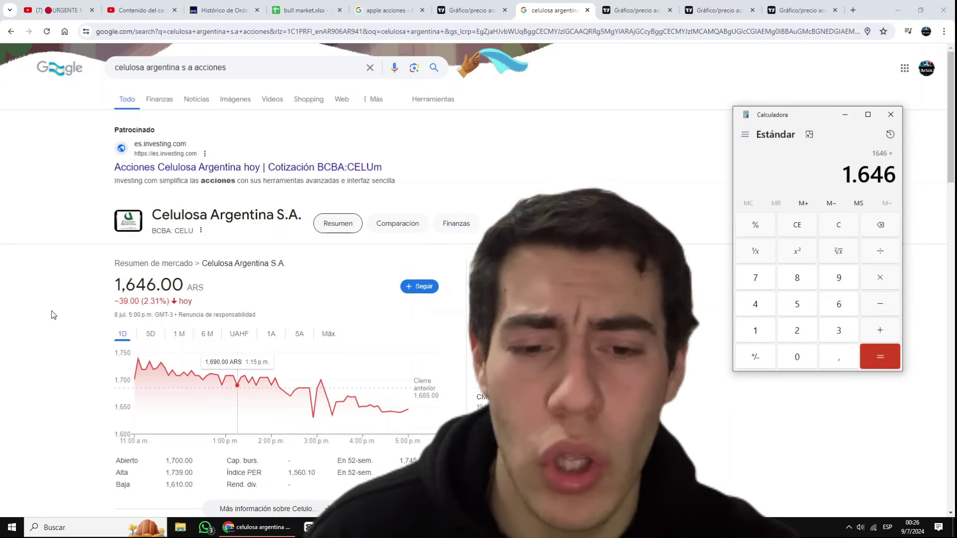
- Set the Celulosa Argentina price chart to the one-month range
left_click(149, 334)
left_click(176, 334)
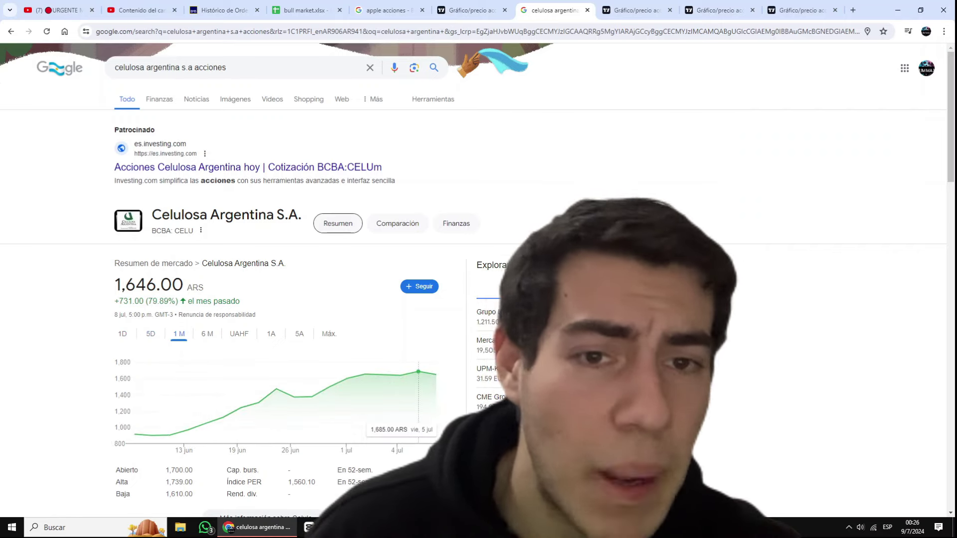
- Multiply Celulosa Argentina's price of 1646 by the 20 shares in the sheet, subtract the 33840 net amount, and clear Calculator
key("alt+Tab")
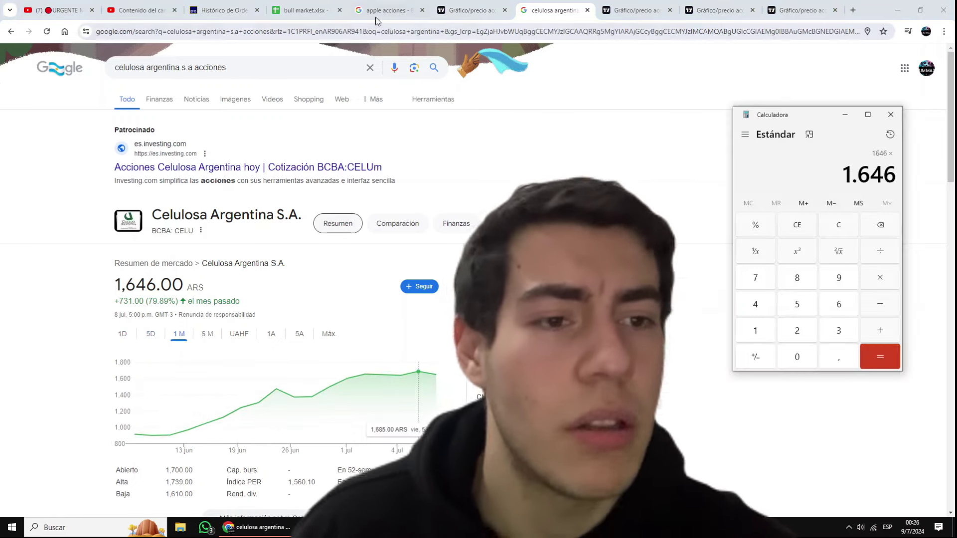
left_click(309, 15)
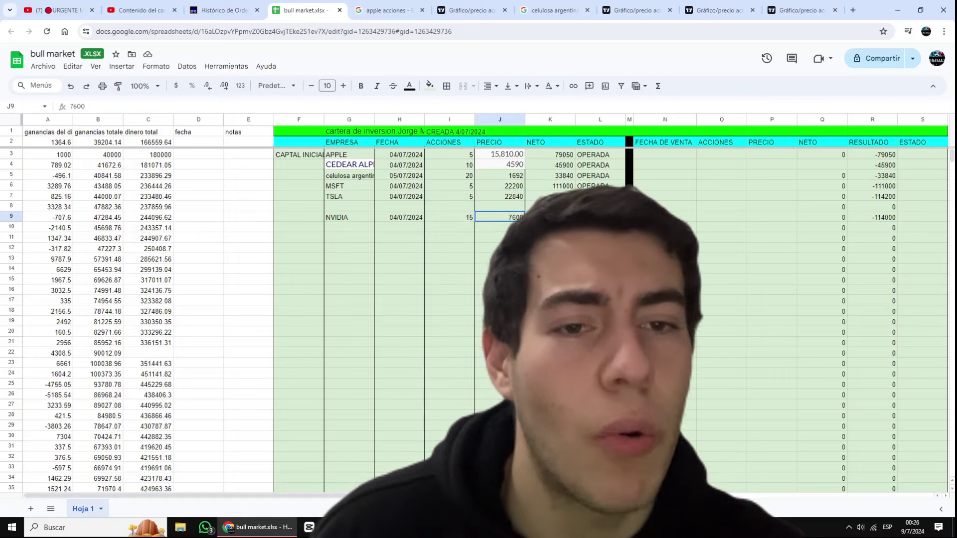
key("alt+Tab")
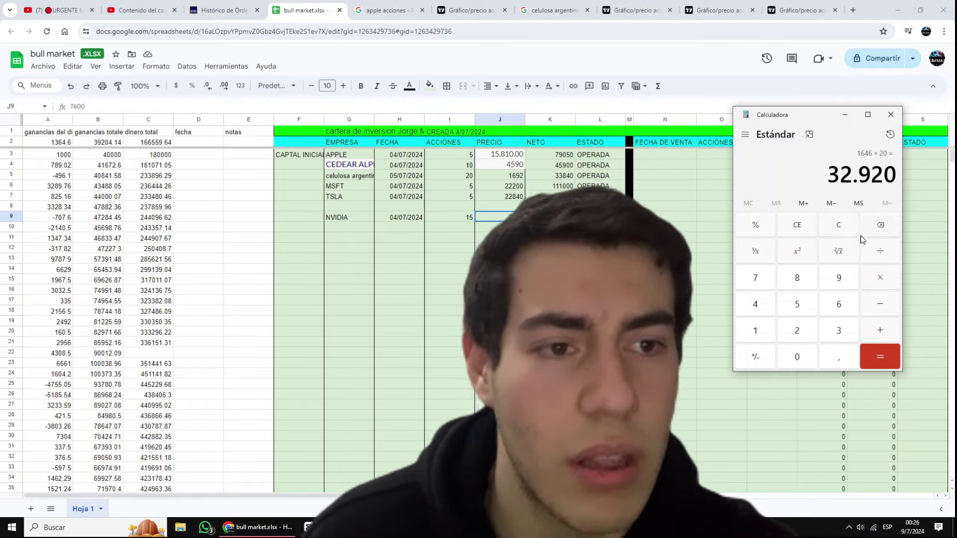
left_click(879, 304)
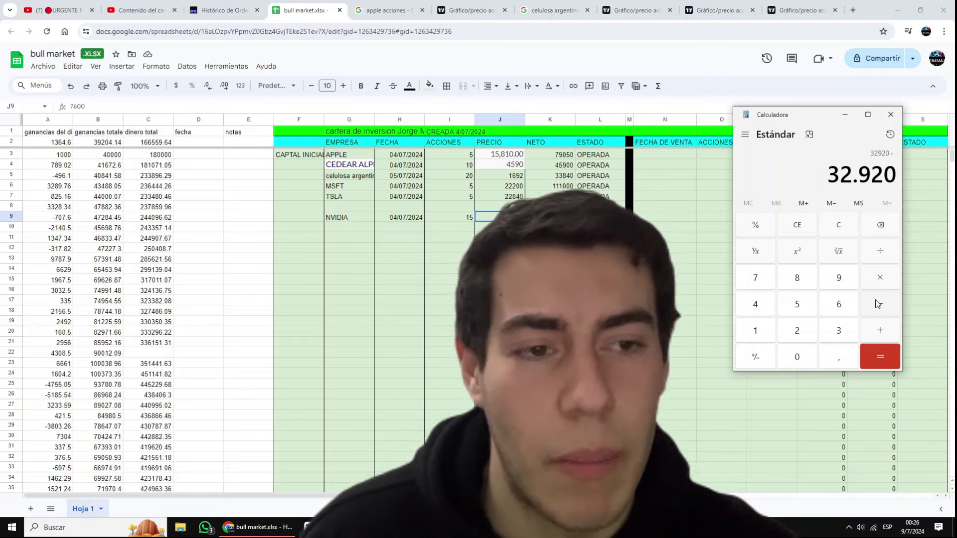
type("33840")
key("Return")
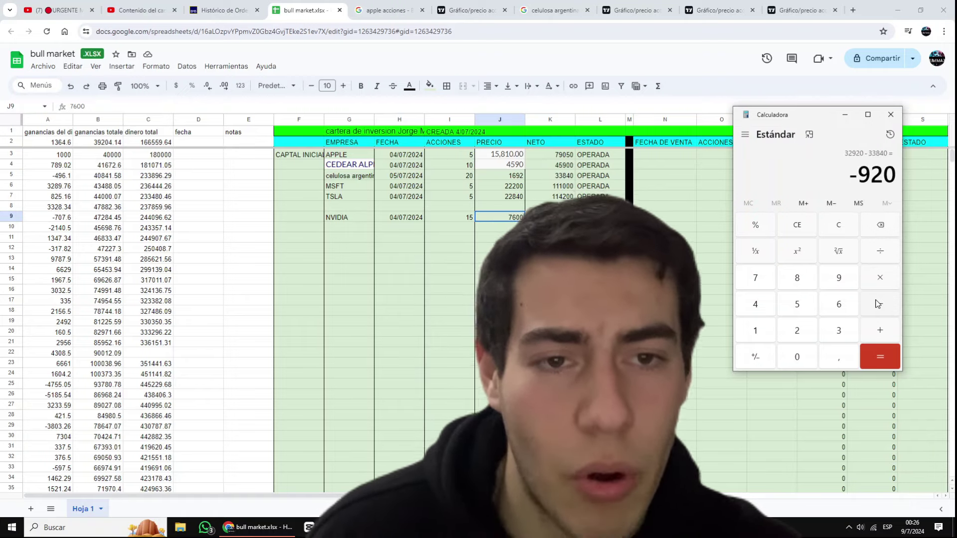
key("Escape")
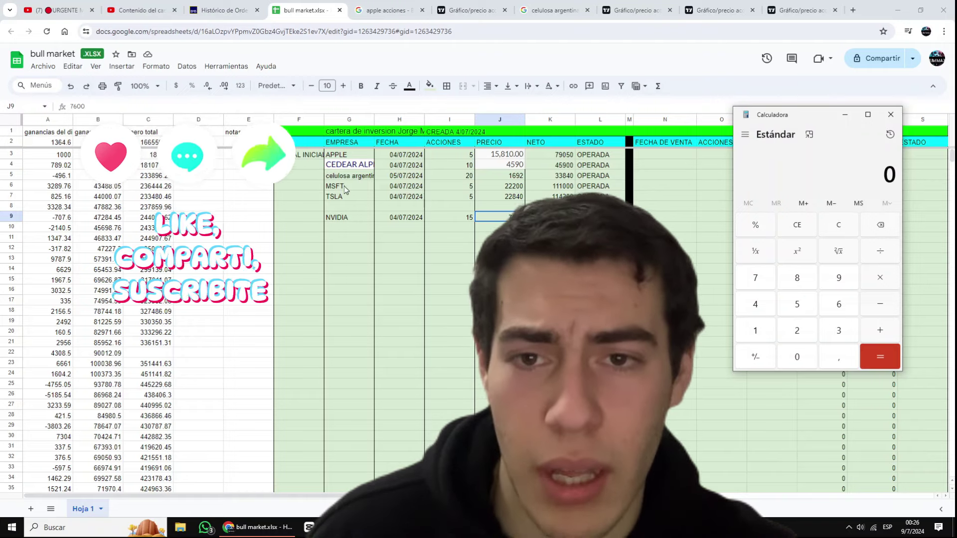
- Open the Microsoft quote on TradingView, check its listing source, and enter its ARS price, 21558, in Calculator
left_click(634, 7)
left_click(276, 174)
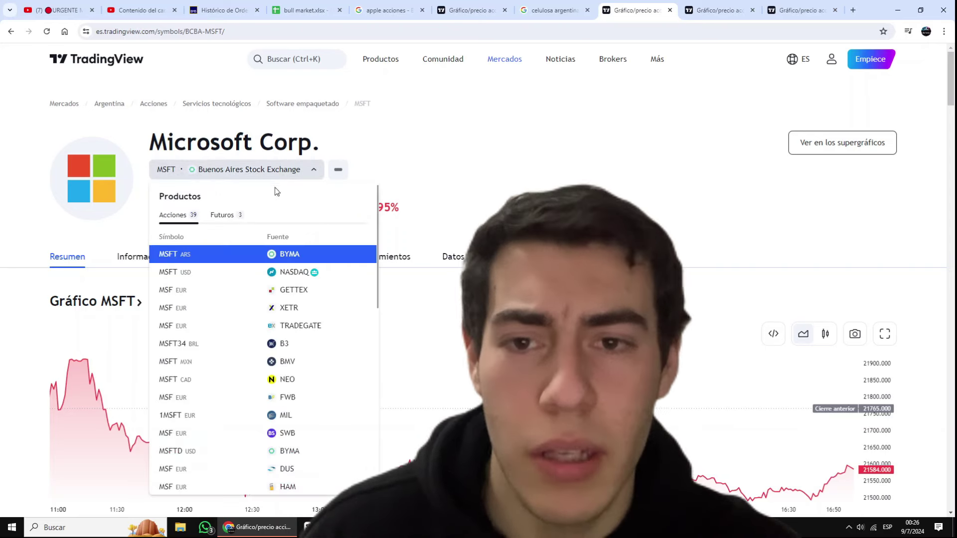
left_click(665, 174)
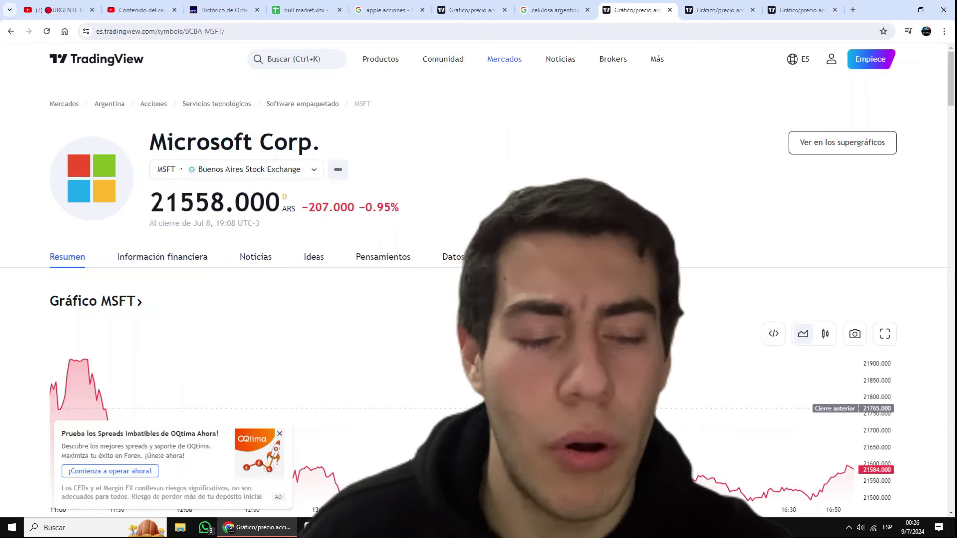
key("XF86Calculator")
type("21.558")
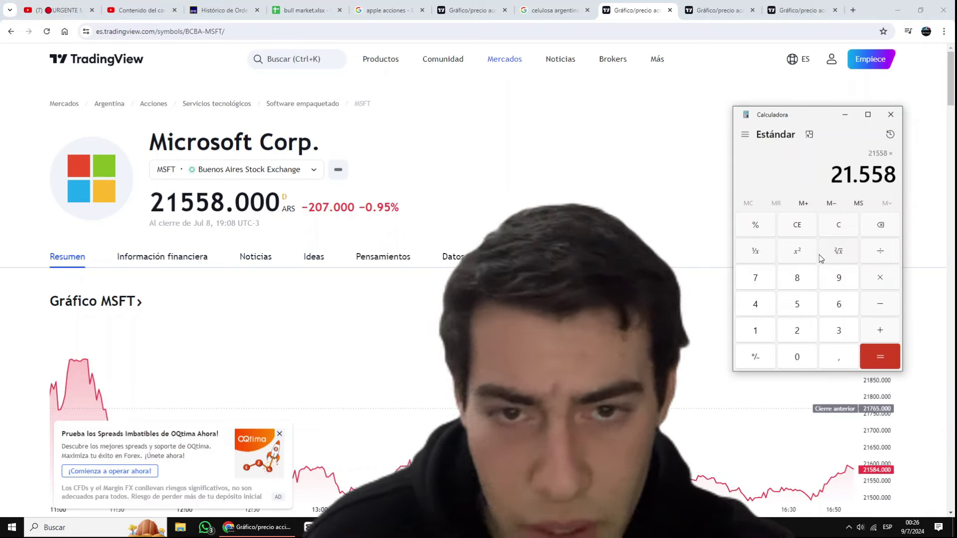
- Check the number of MSFT shares in the bull market spreadsheet and return to Calculator
left_click(469, 10)
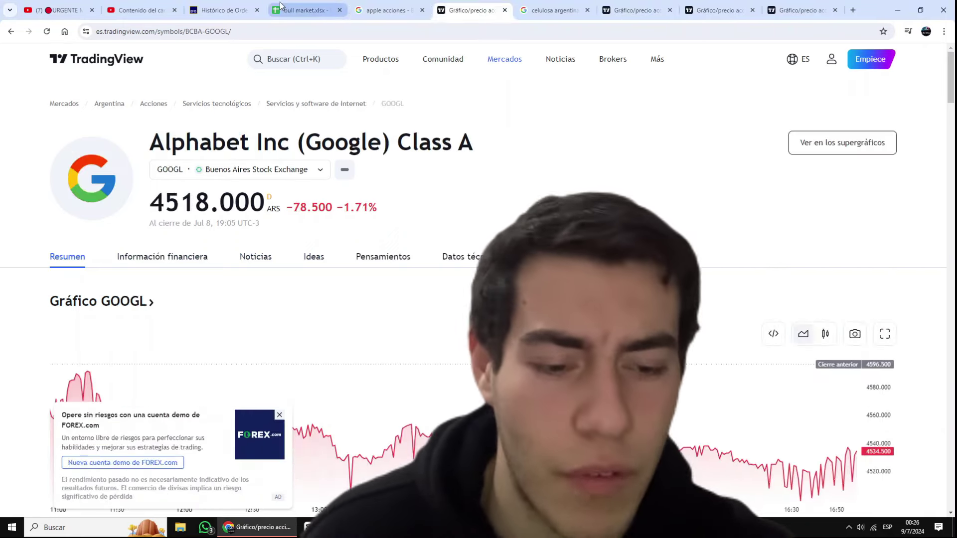
left_click(305, 10)
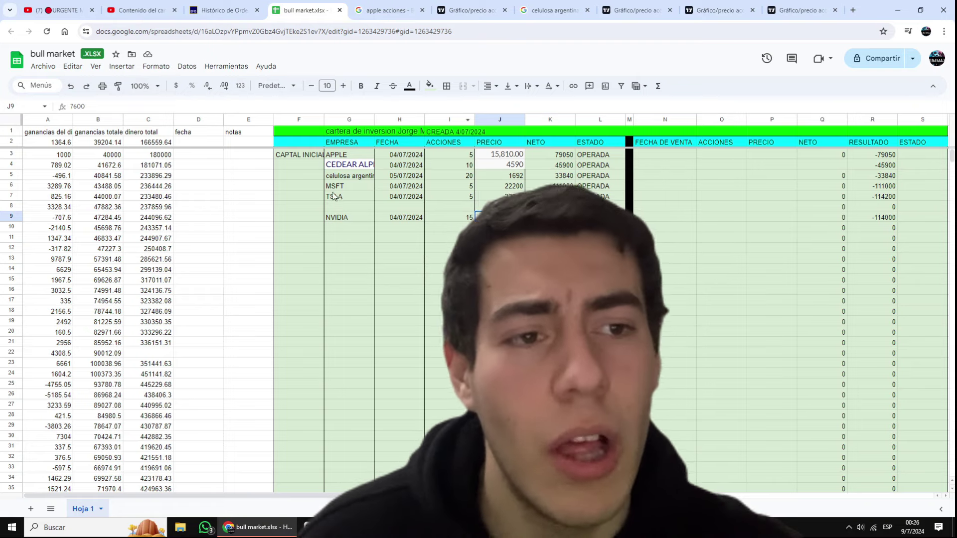
left_click(449, 186)
key("alt+Tab")
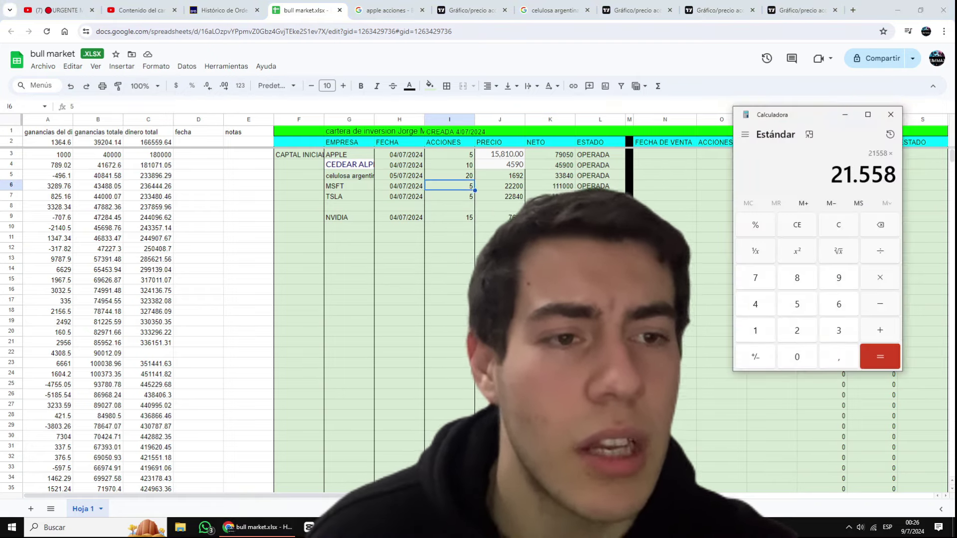
type("*10")
key("Return")
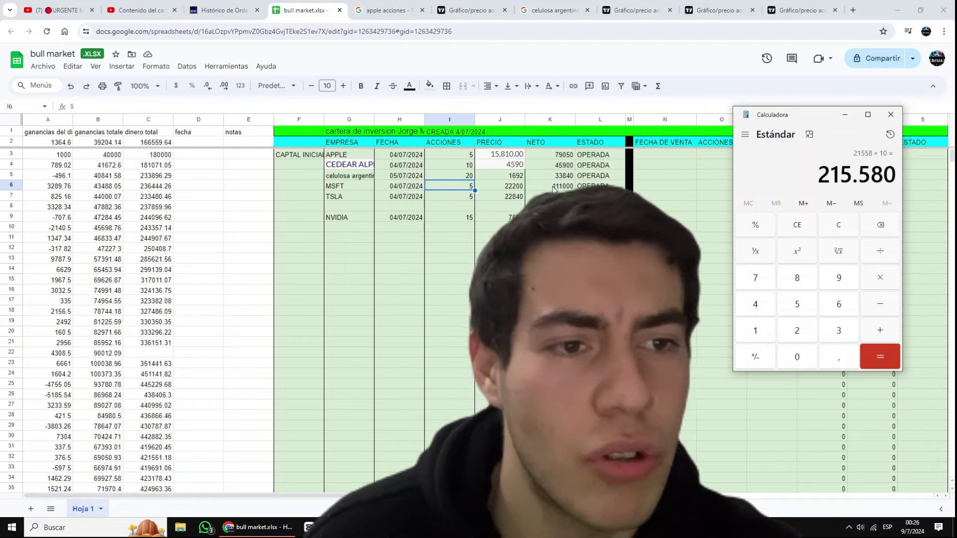
left_click(839, 229)
- Enter Microsoft's price, 21558, in Calculator, check it against the TradingView quote, and multiply it by the 5 shares held
type("2")
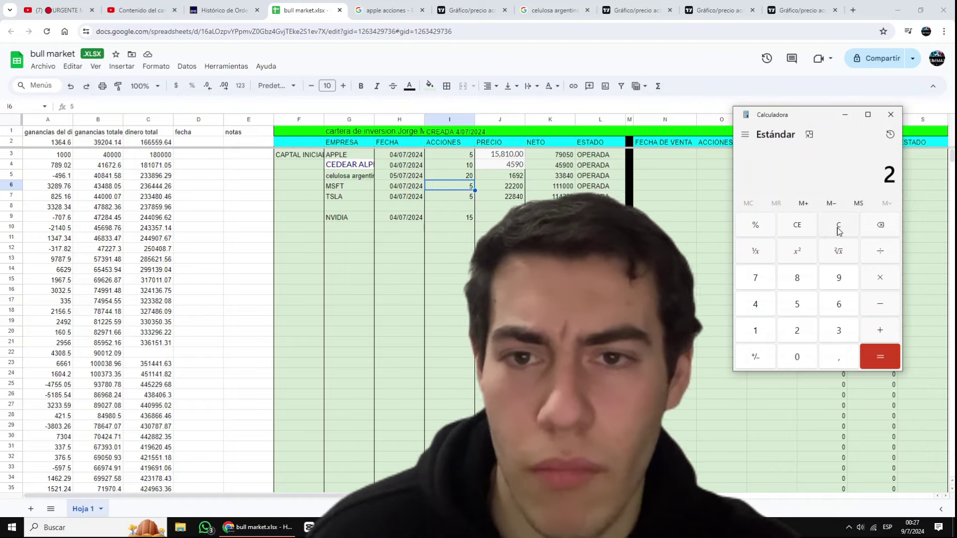
type("1558")
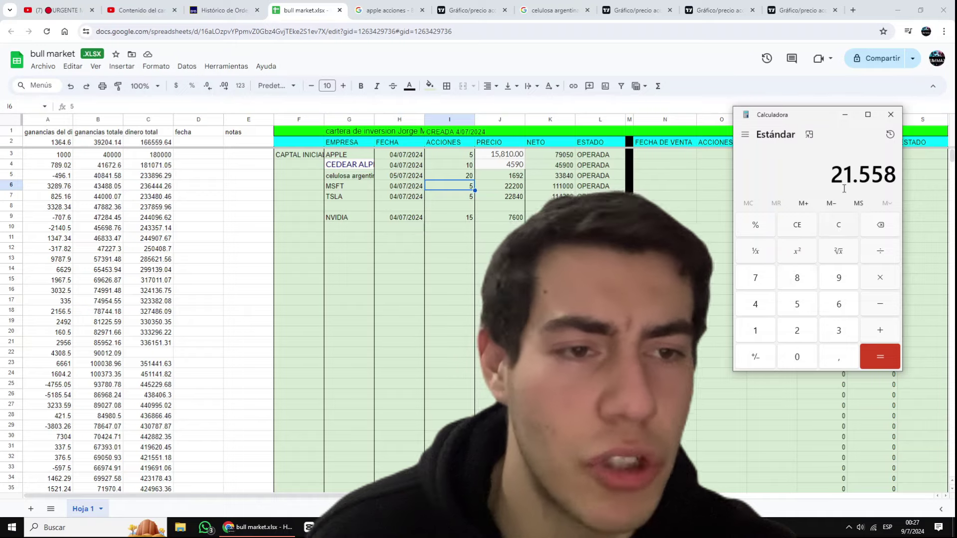
left_click(698, 11)
left_click(663, 14)
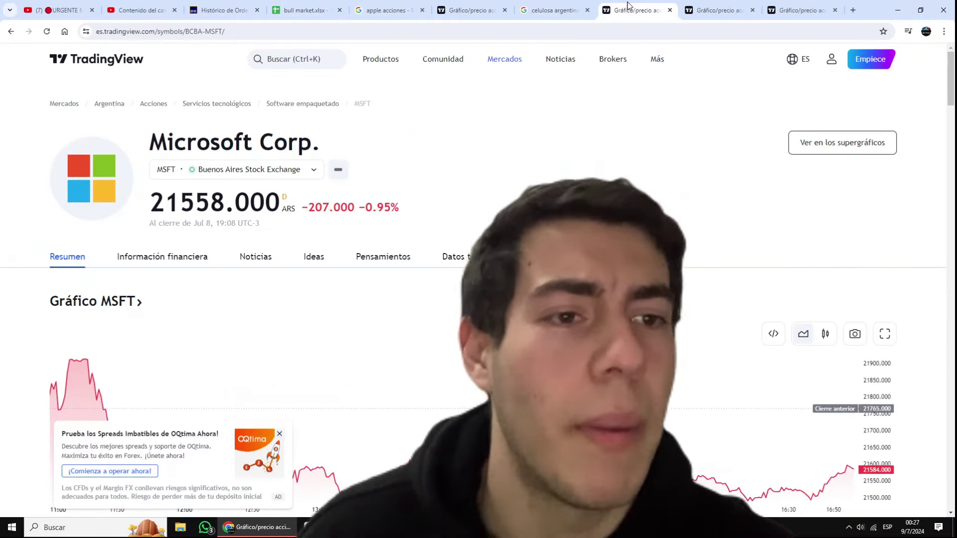
key("alt+Tab")
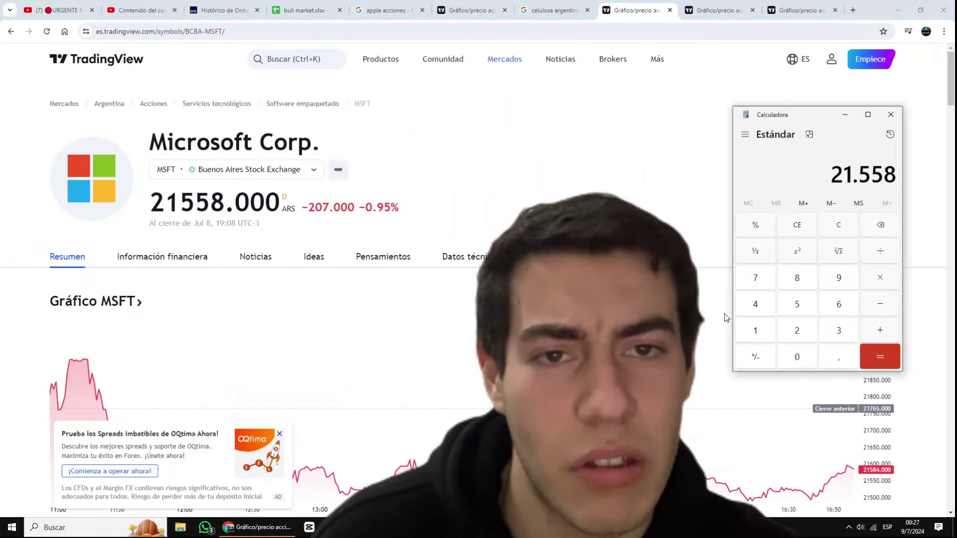
type("*5")
key("Return")
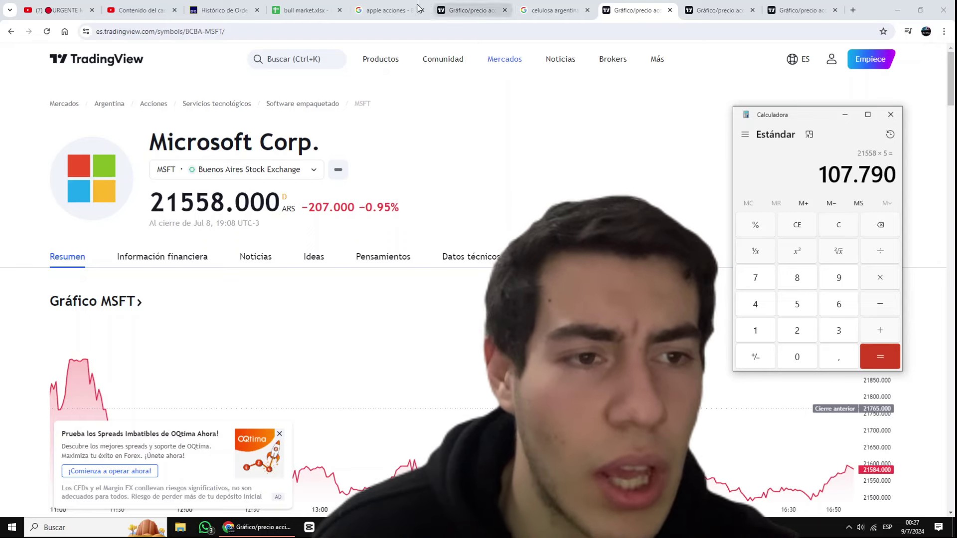
- Select the MSFT net amount in the spreadsheet, subtract 111000 from the current value in Calculator, and close Calculator
left_click(304, 10)
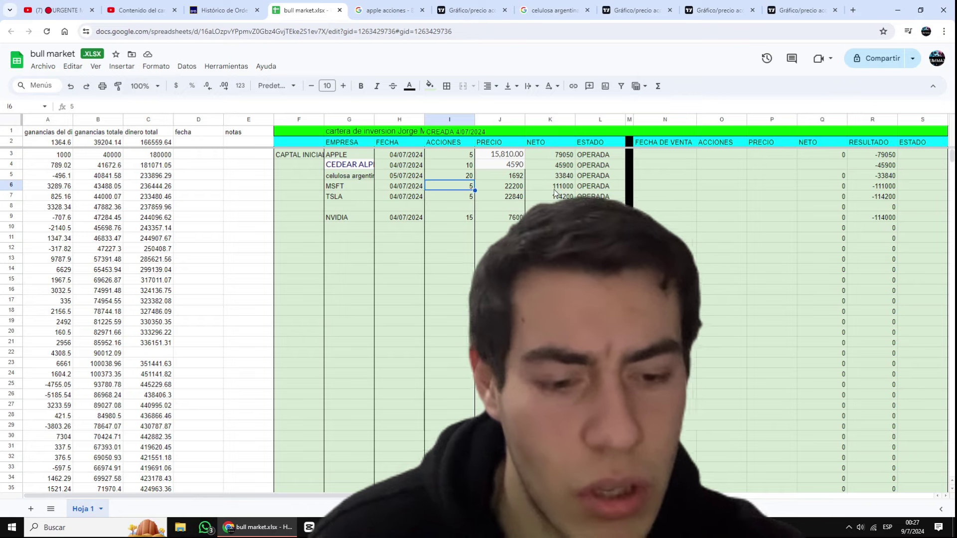
key("Right")
key("Right")
key("alt+Tab")
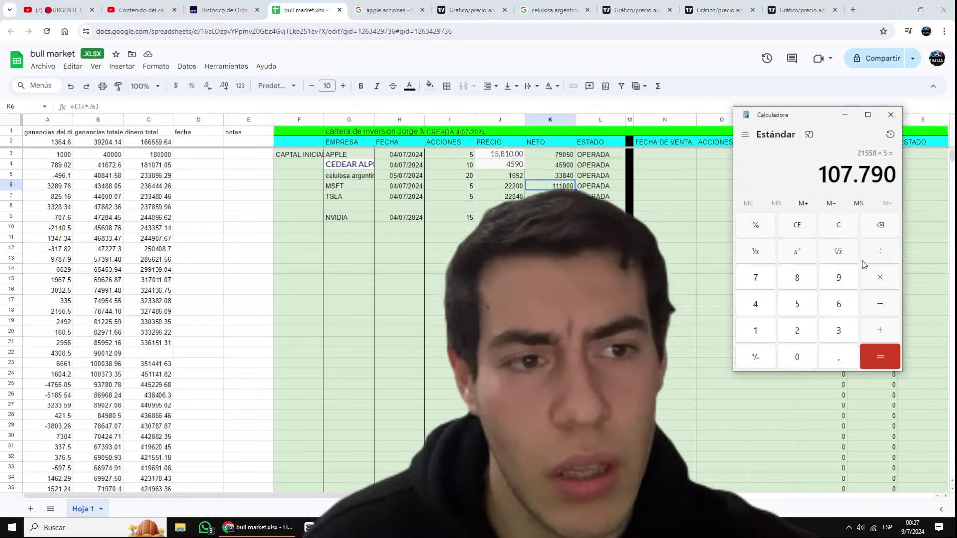
left_click(876, 307)
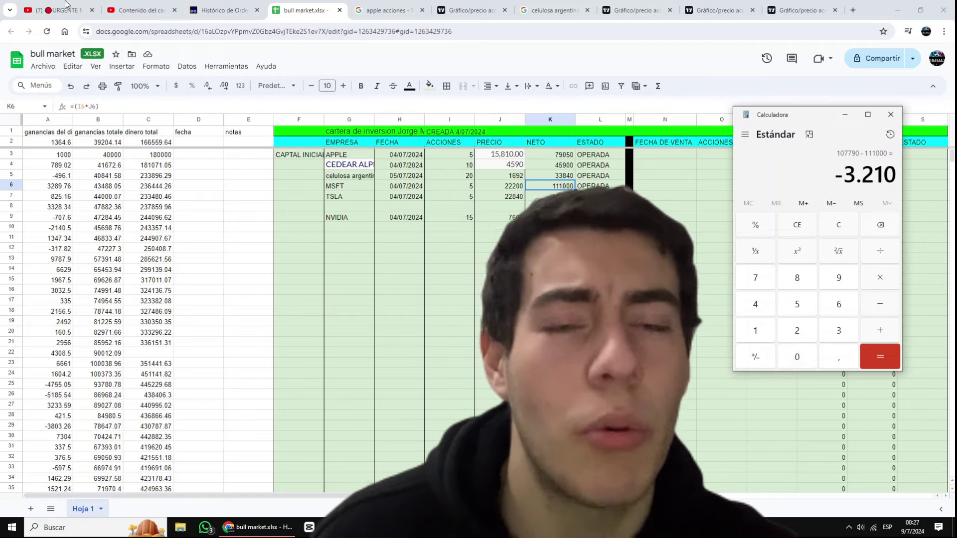
left_click(891, 116)
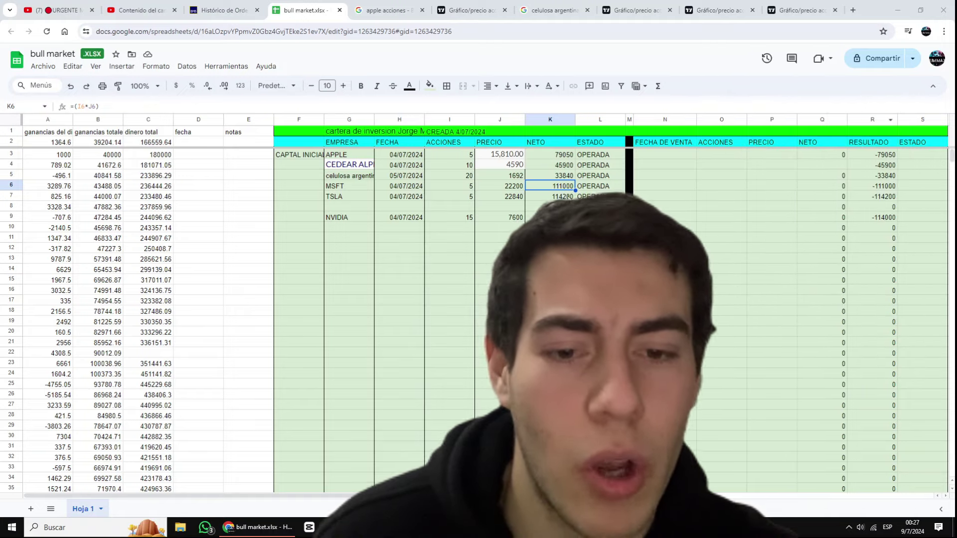
- Locate the TSLA row in the spreadsheet, open the Tesla quote on TradingView, and enter its price, 23446, in Calculator
left_click(399, 197)
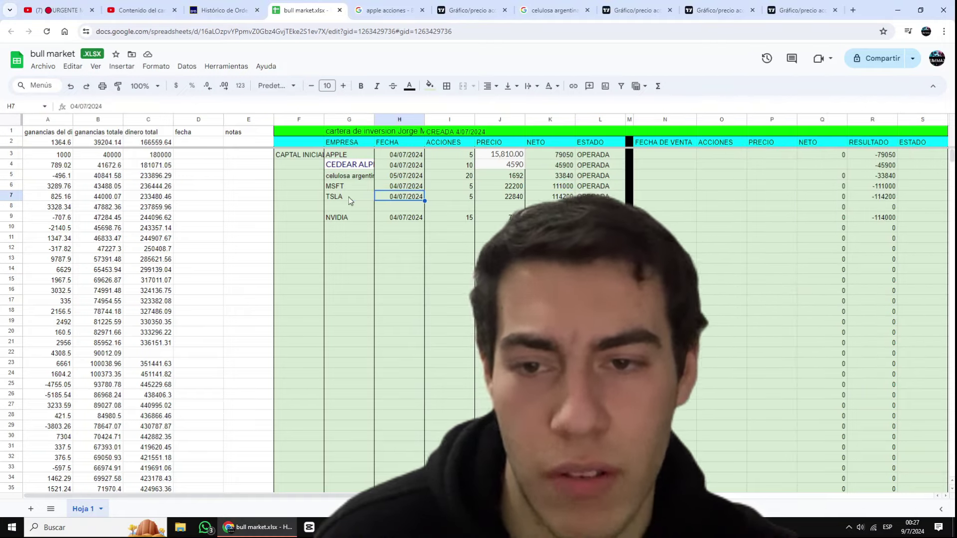
left_click(690, 11)
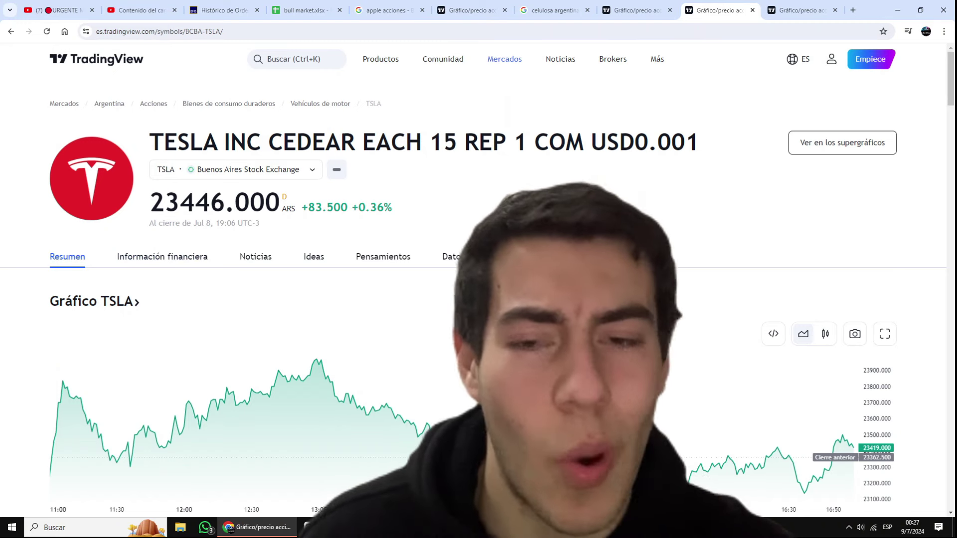
left_click(76, 527)
type("calc")
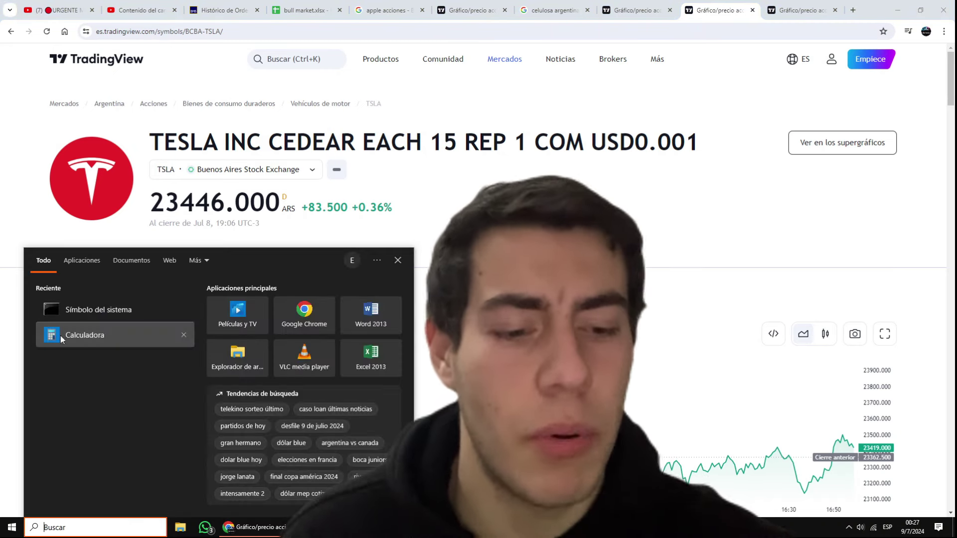
key("Return")
type("2.34")
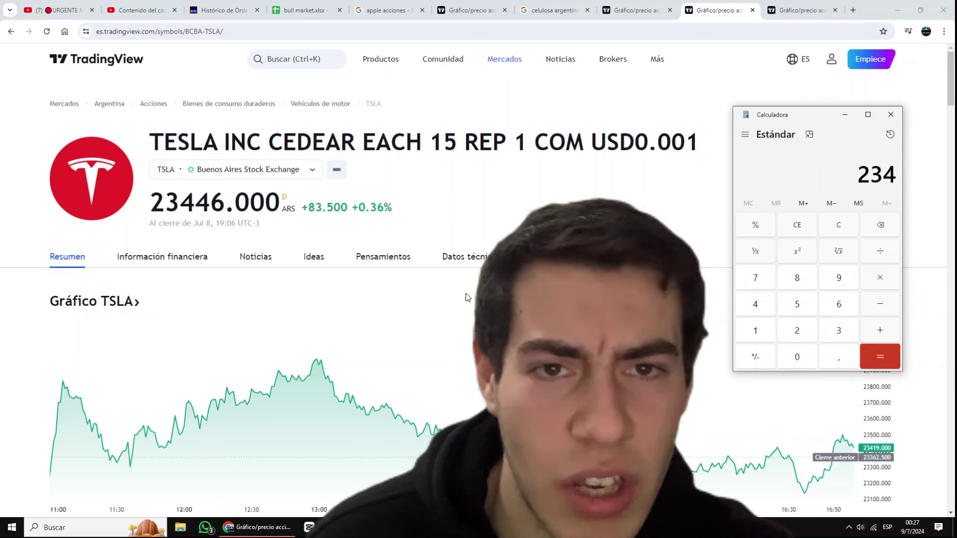
type("446")
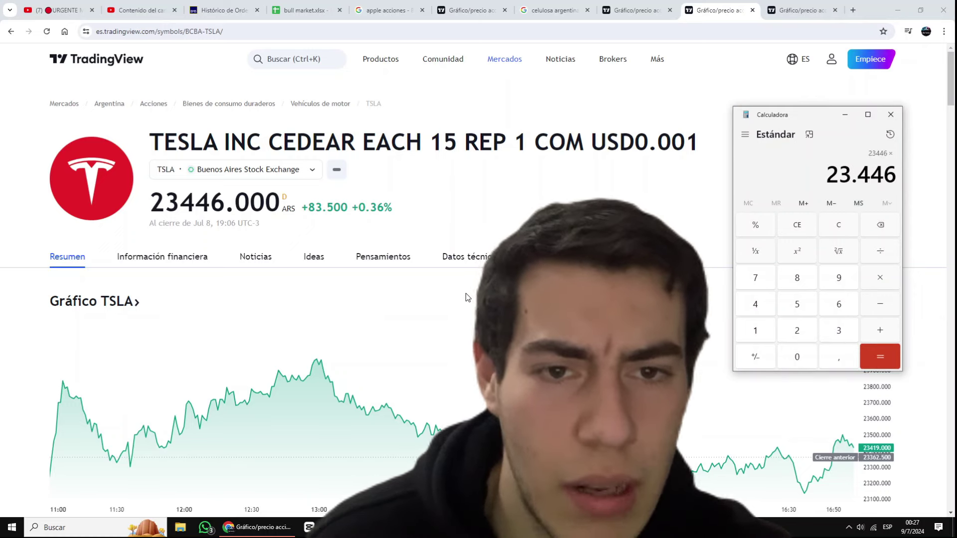
- Return to the spreadsheet to check the TSLA row and multiply the 23446 price by its 5 shares in Calculator
left_click(550, 10)
left_click(453, 14)
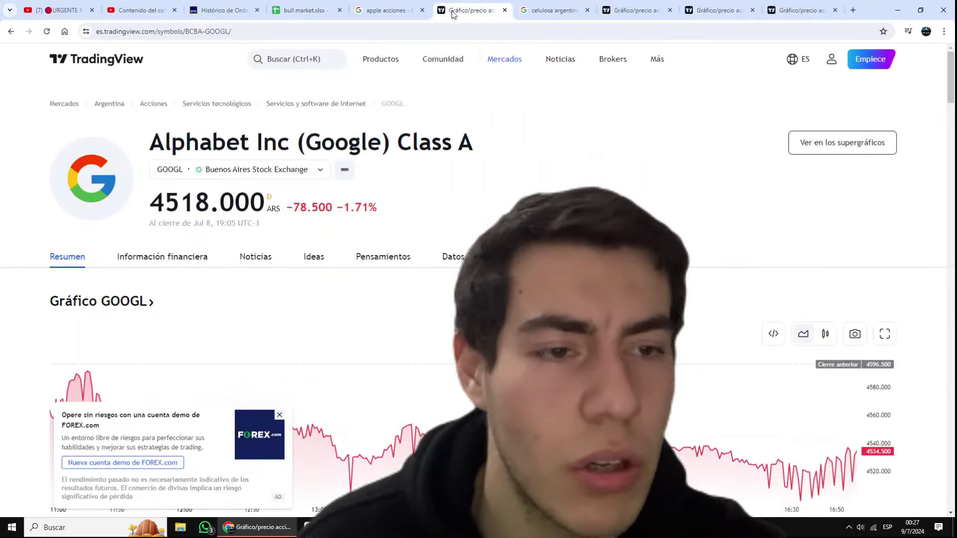
left_click(387, 10)
left_click(304, 10)
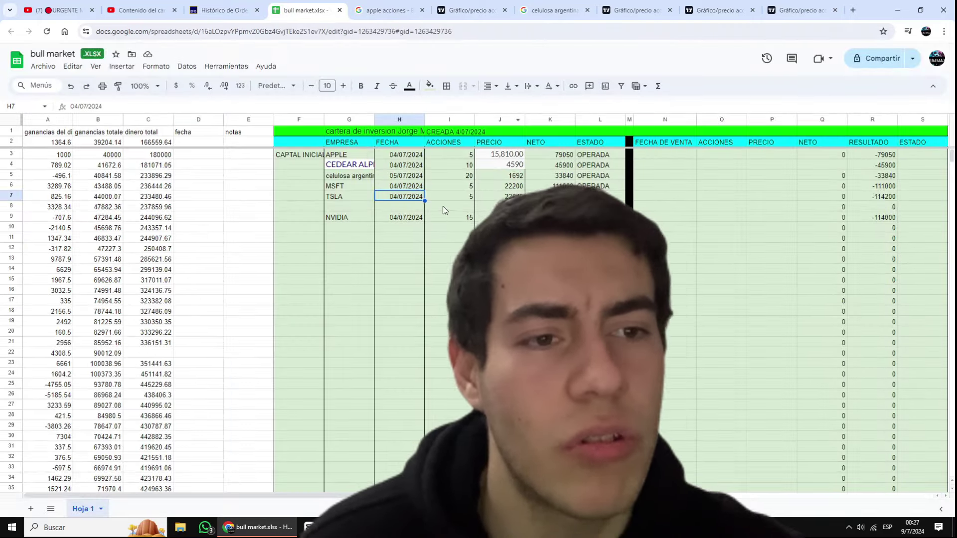
key("alt+Tab")
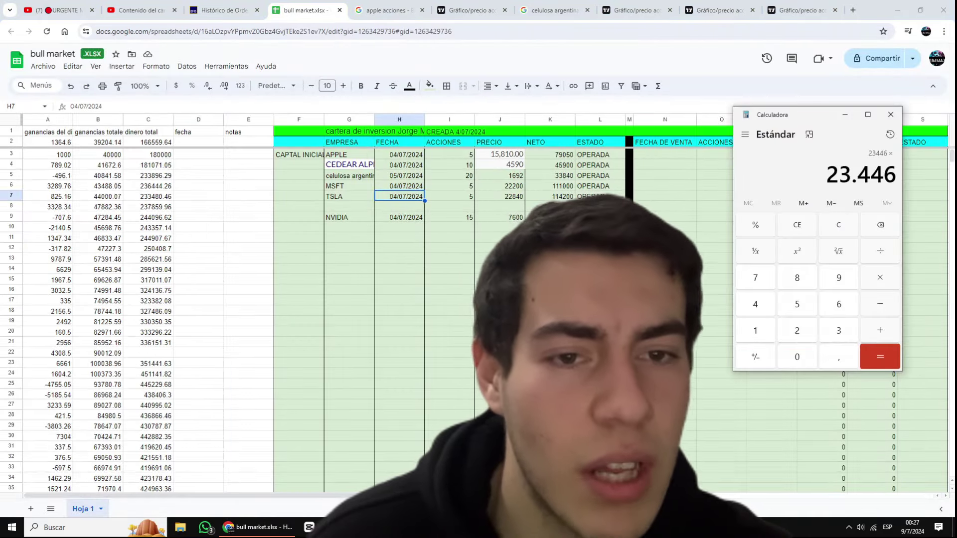
key("Return")
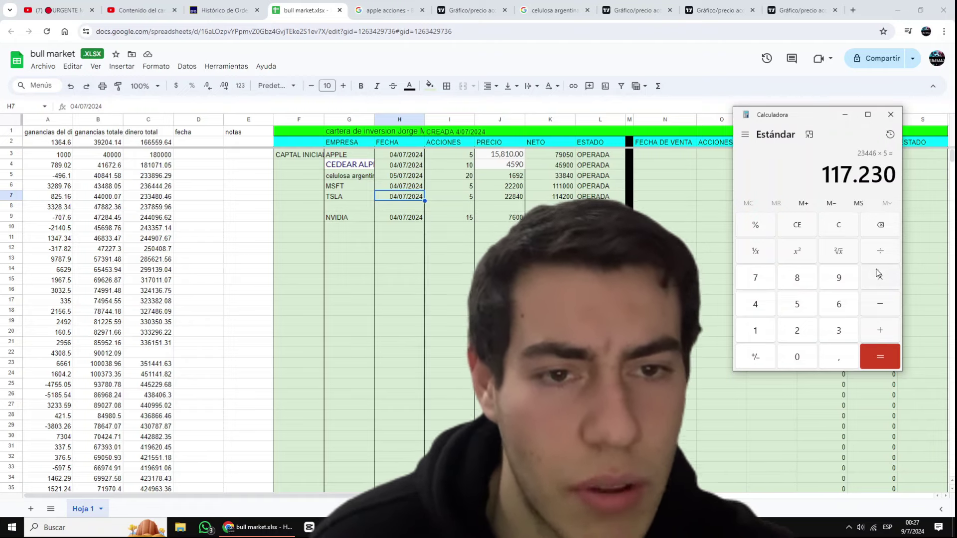
- Subtract the TSLA net amount of 114200 from the position's current value and clear Calculator
left_click(883, 306)
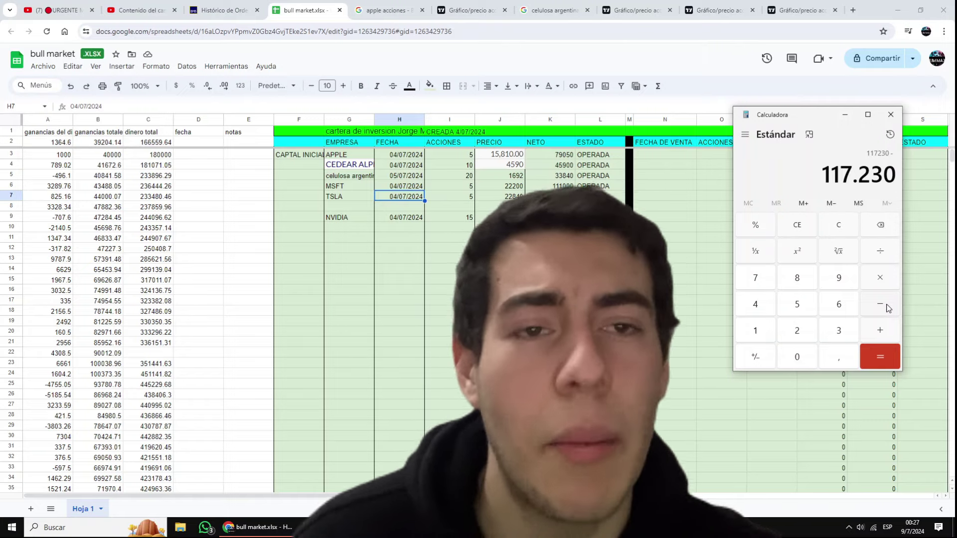
type("11420")
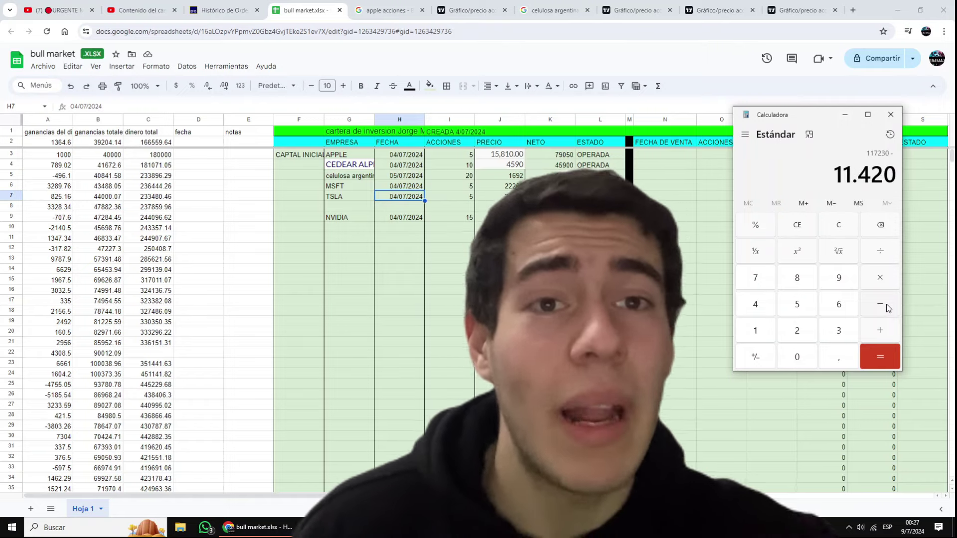
type("0")
key("Return")
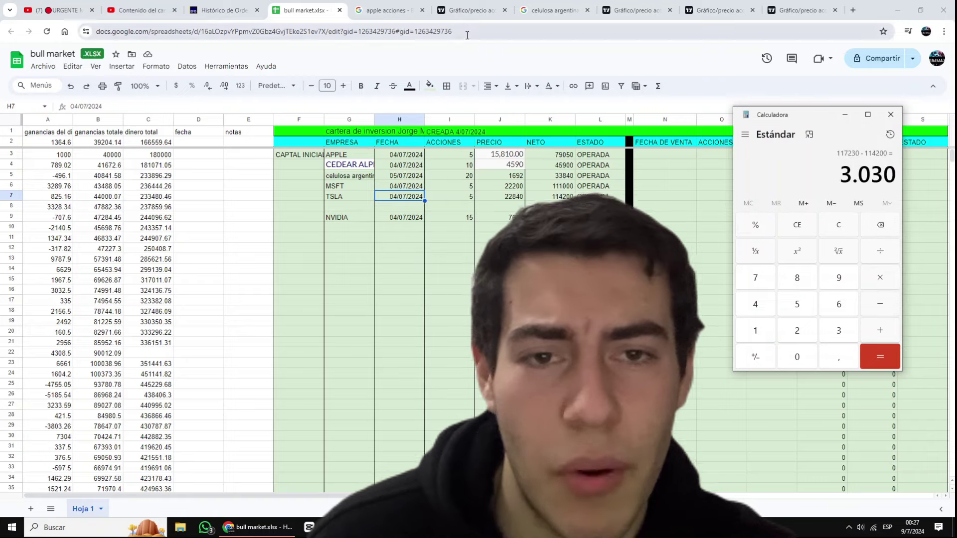
left_click(837, 229)
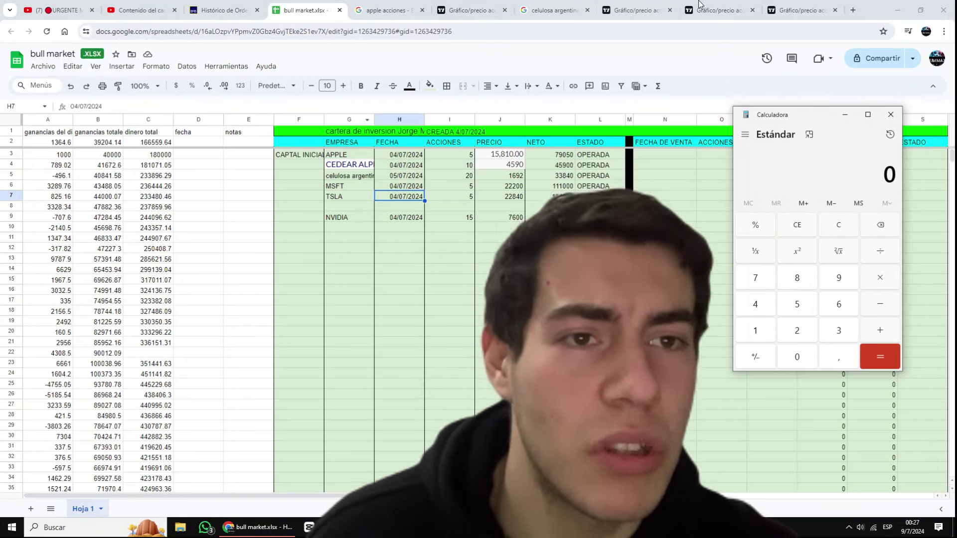
- Open the NVIDIA quote on TradingView, enter its price, 7422, in Calculator, and multiply it by the 15 shares listed in the spreadsheet
left_click(786, 8)
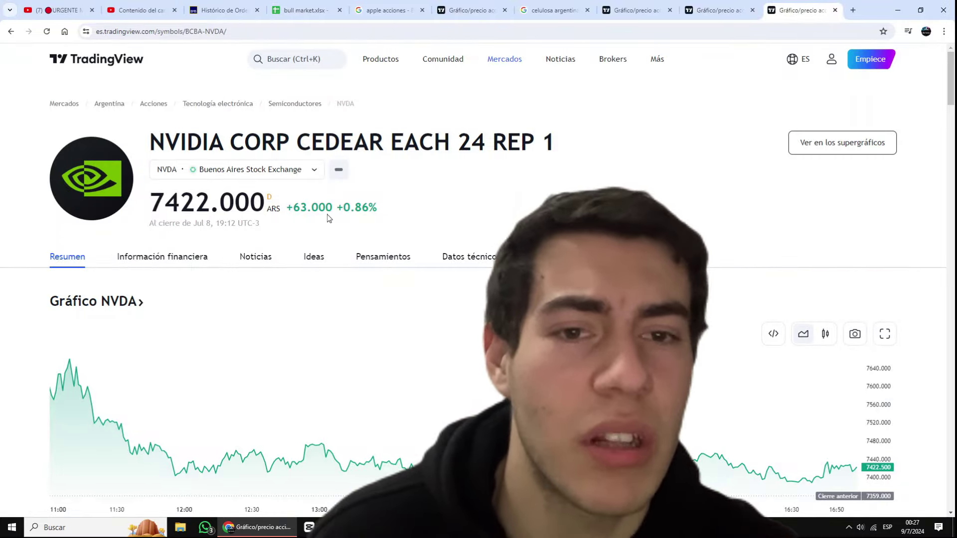
left_click(748, 10)
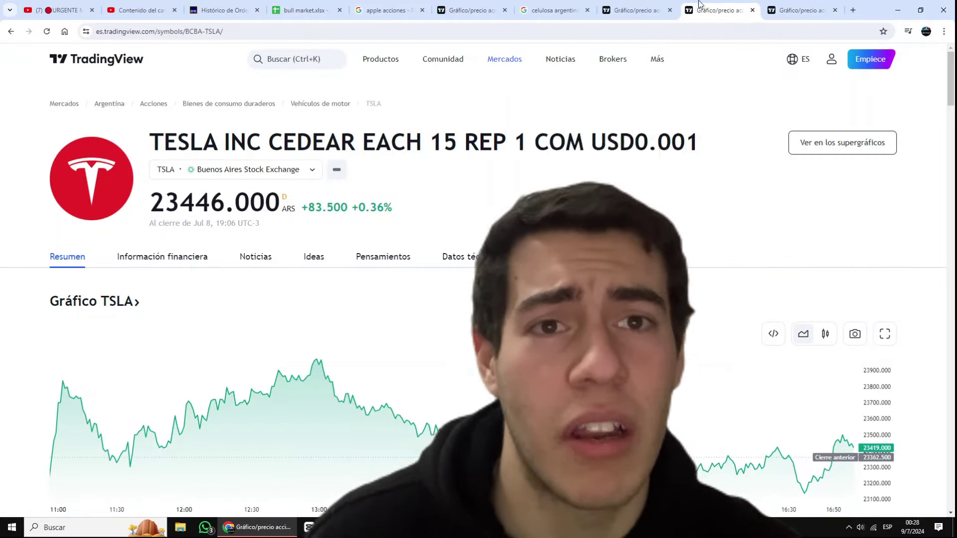
left_click(799, 10)
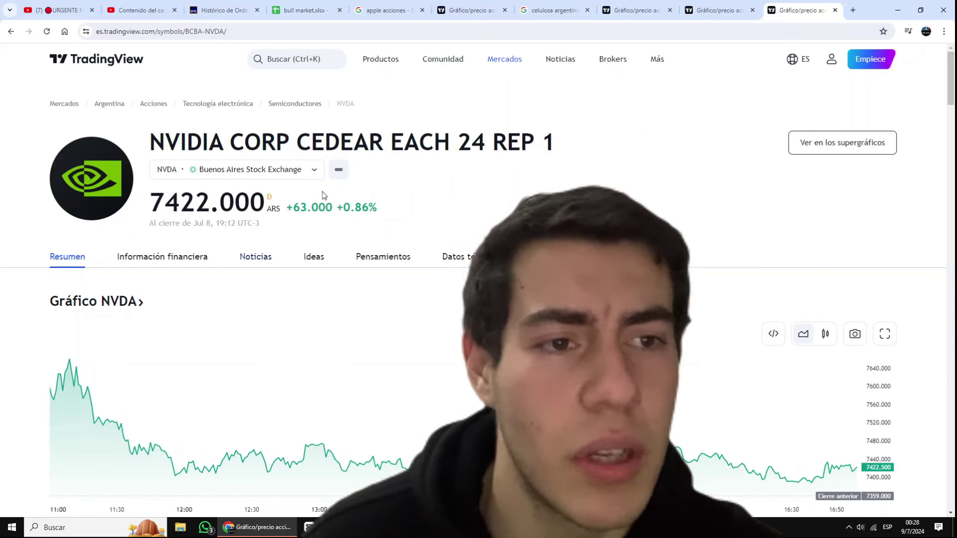
key("XF86Calculator")
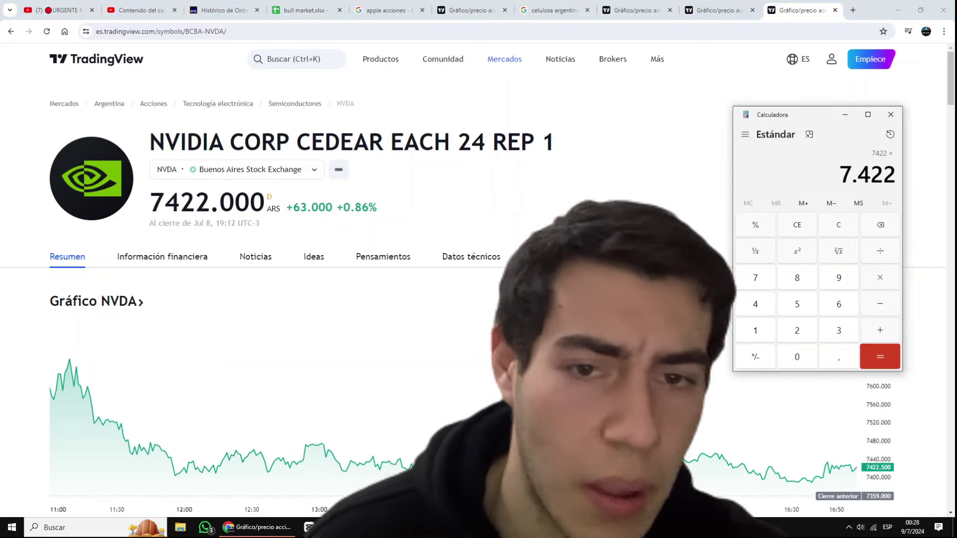
left_click(305, 10)
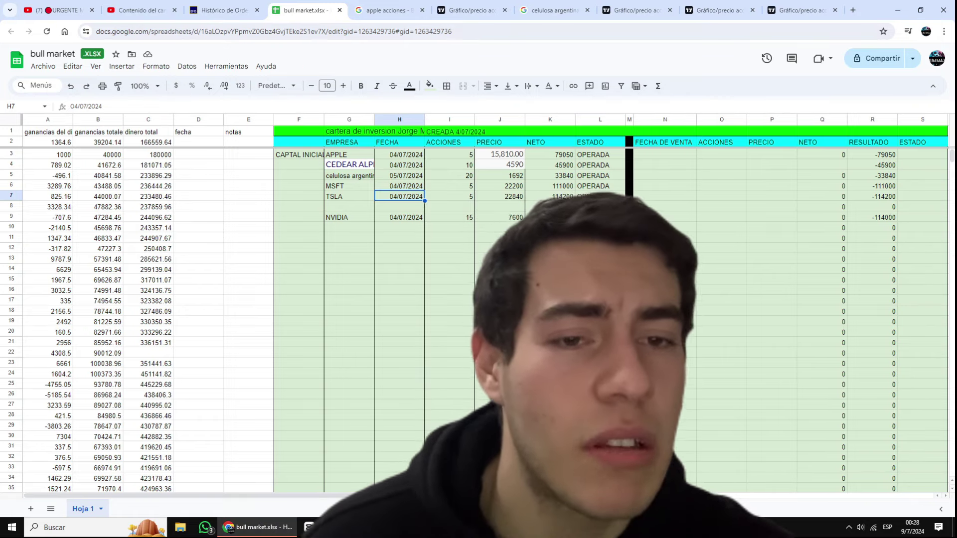
key("alt+Tab")
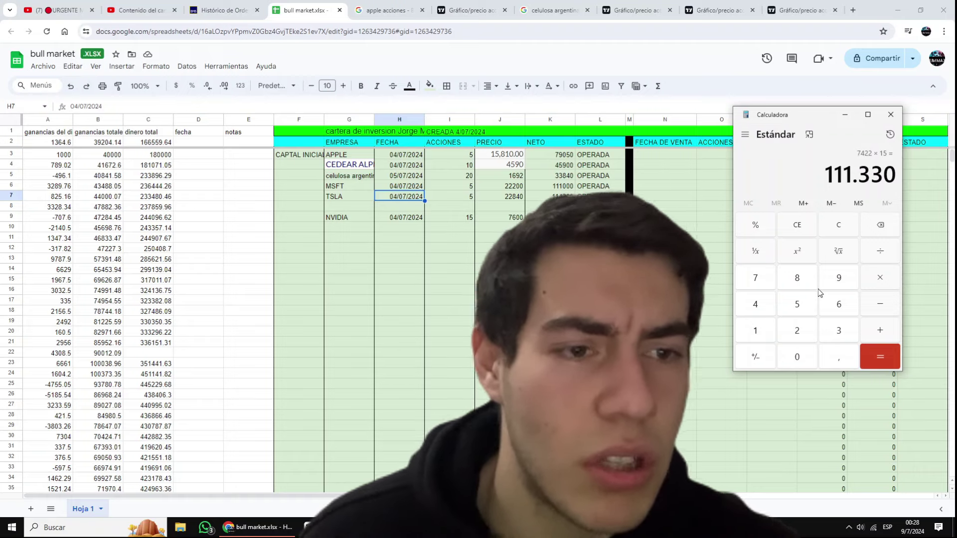
- Subtract the NVIDIA net amount of 114000 from the position's current value, and review the Calculator history beside the NVIDIA quote
key("minus")
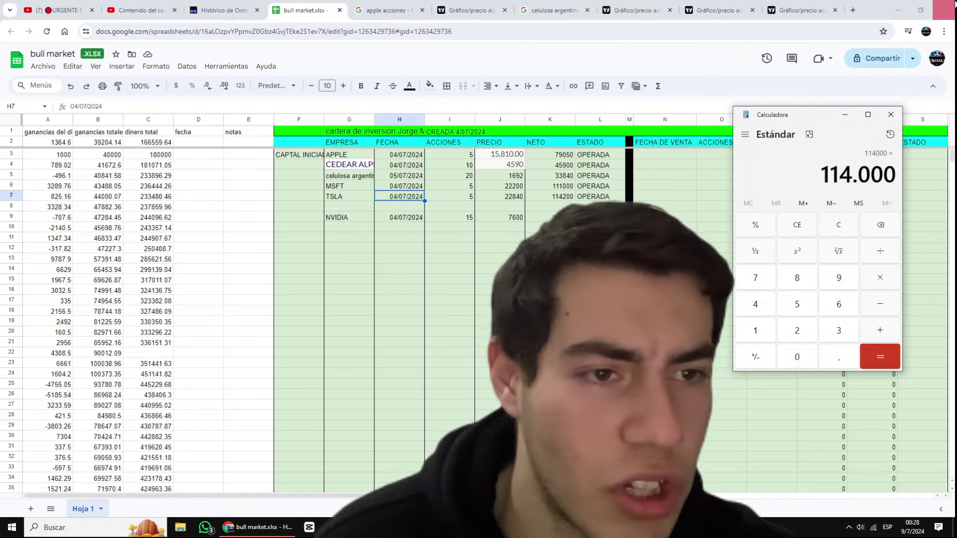
left_click(803, 10)
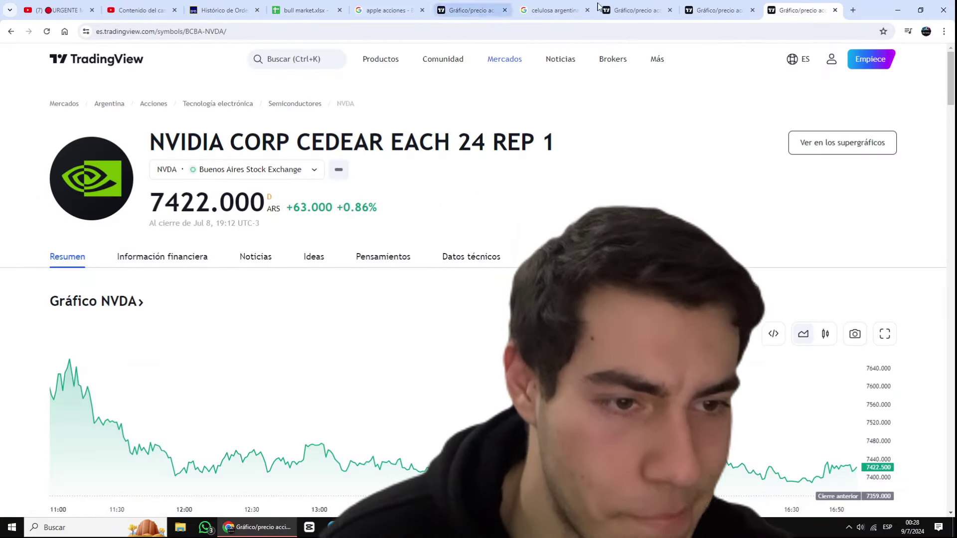
key("alt+Tab")
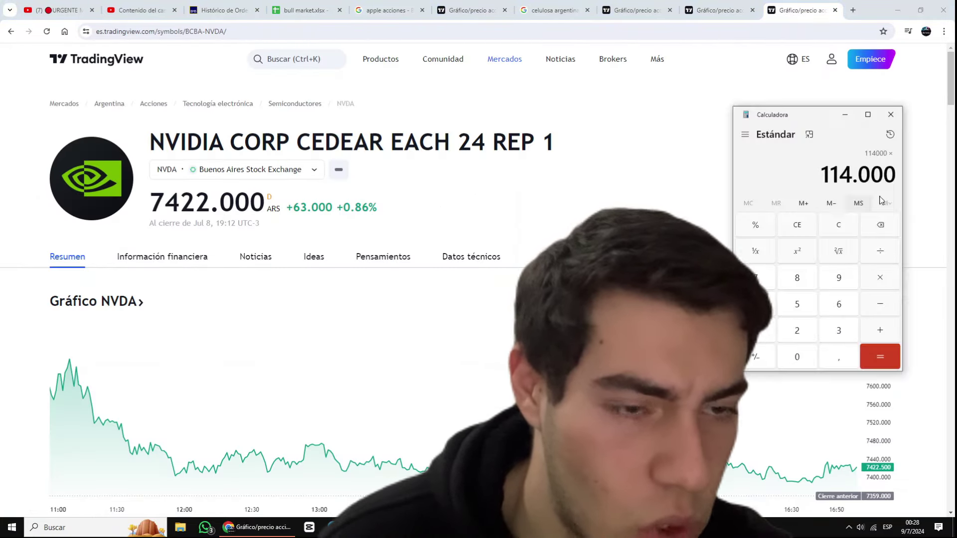
left_click(890, 135)
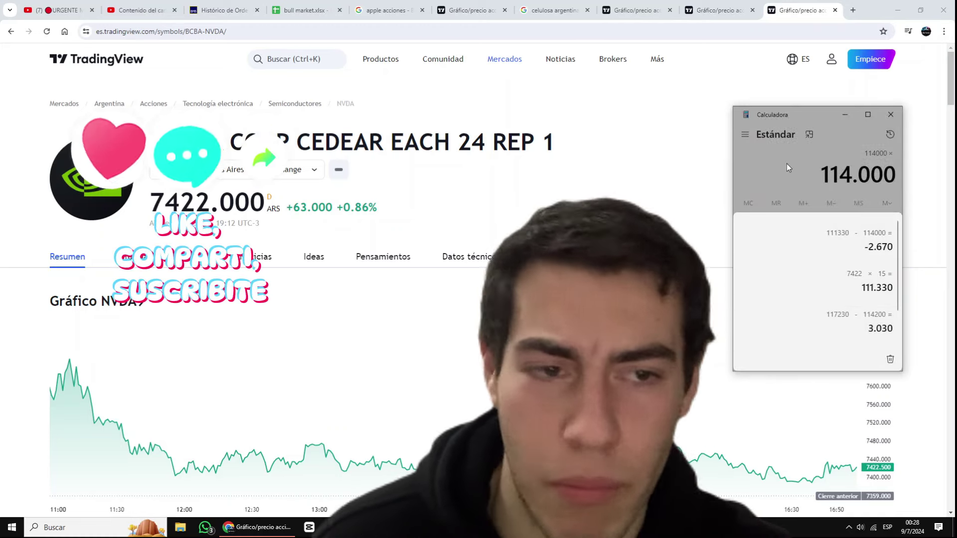
left_click(788, 166)
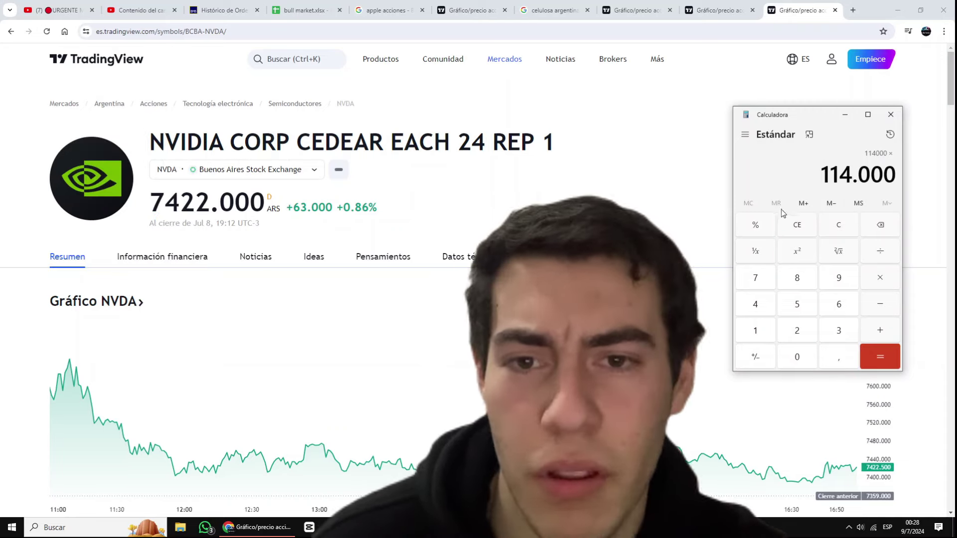
- Clear Calculator and recalculate the NVIDIA position's current value as 7422 times 15, checking the share count in the spreadsheet
left_click(847, 226)
type("7422")
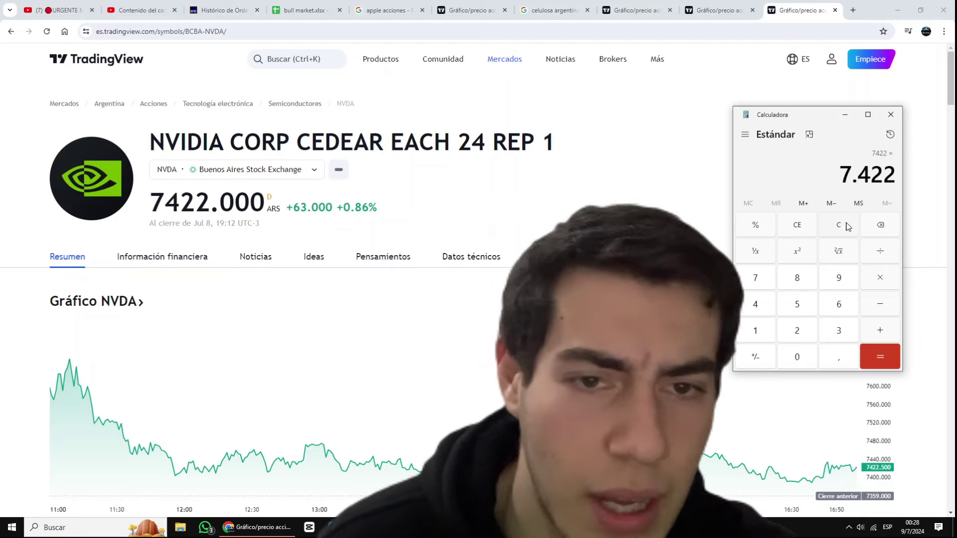
key("asterisk")
type("15")
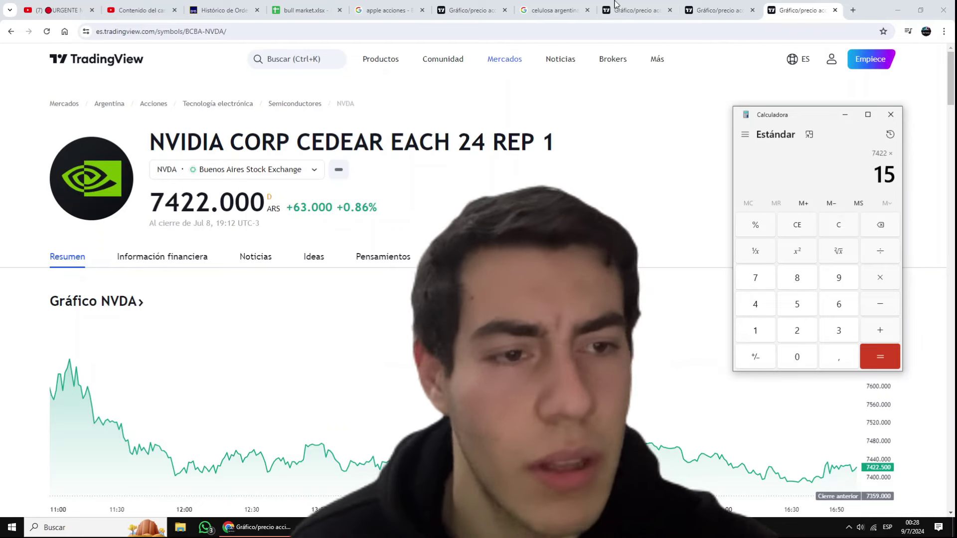
left_click(296, 14)
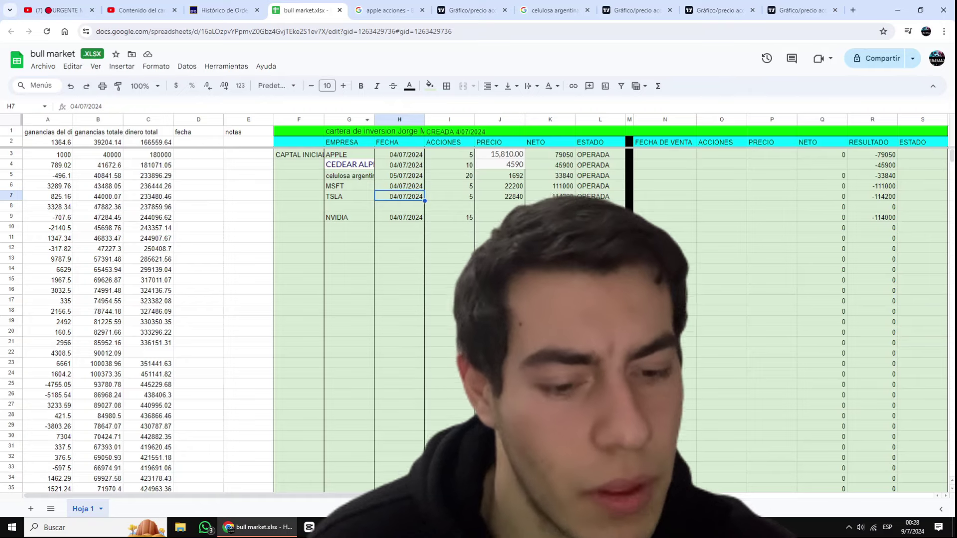
key("alt+Tab")
key("Return")
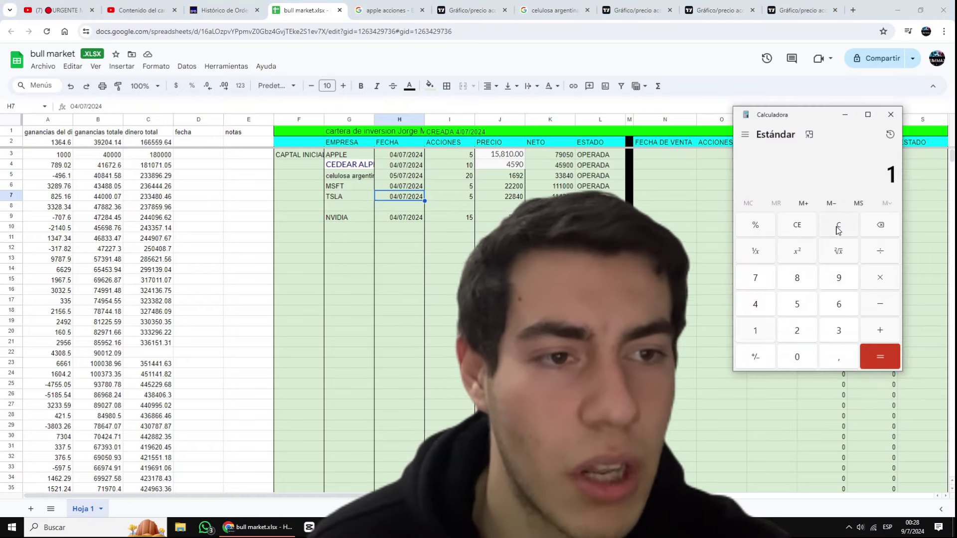
- Subtract 111330 from the NVIDIA net amount of 114000 in Calculator, clear the result, and close Calculator
type("14000-")
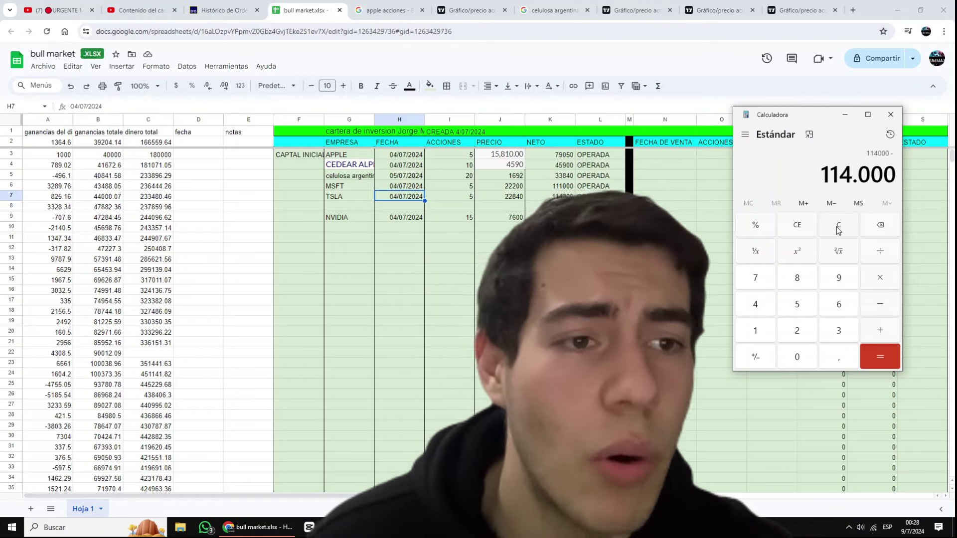
type("111330")
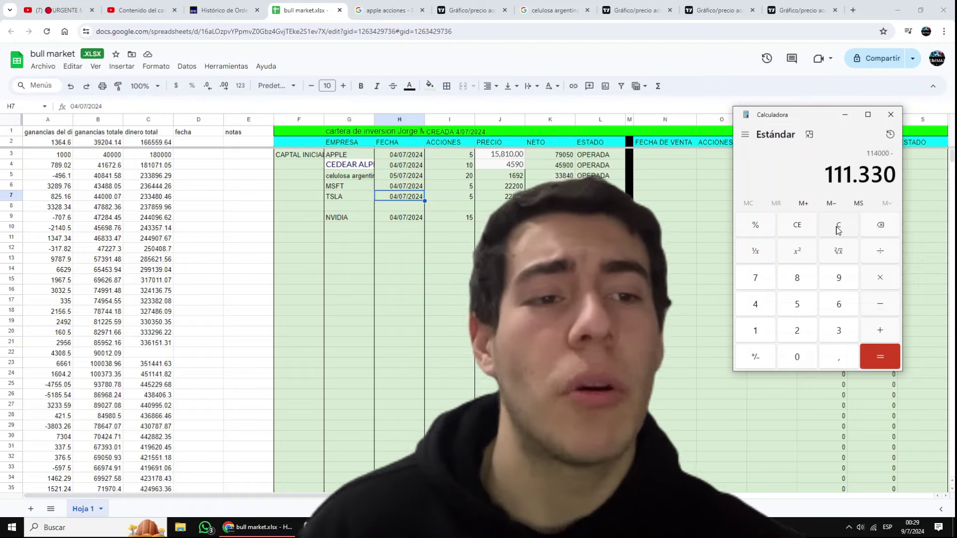
key("Return")
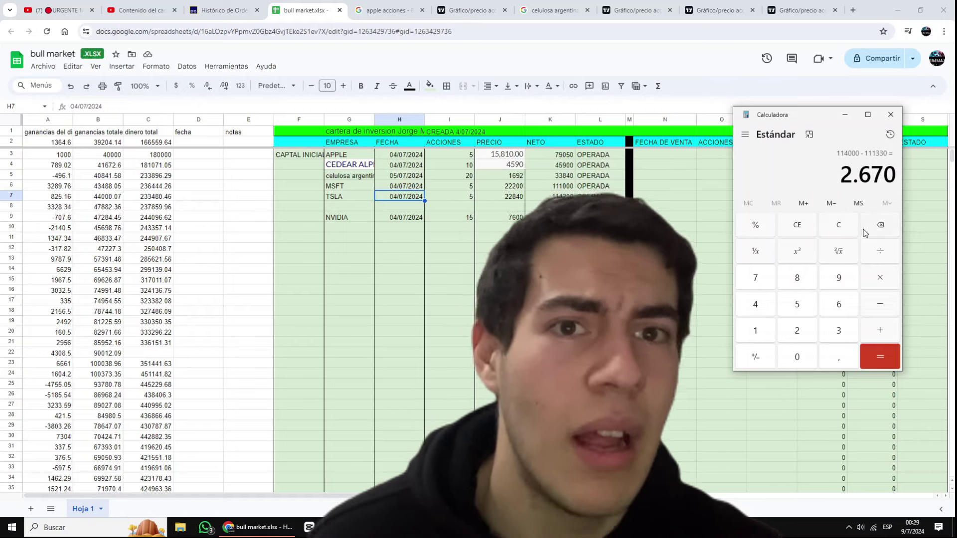
left_click(840, 224)
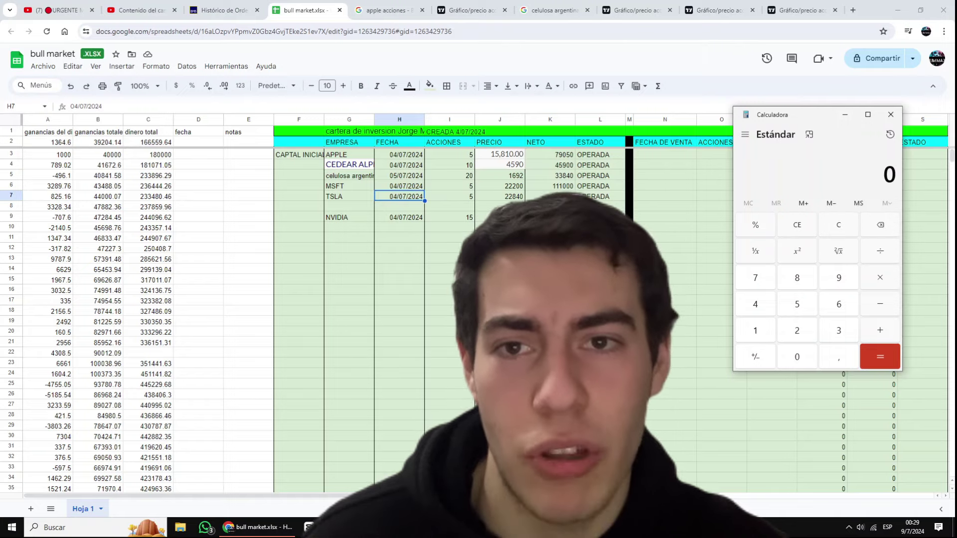
left_click(891, 117)
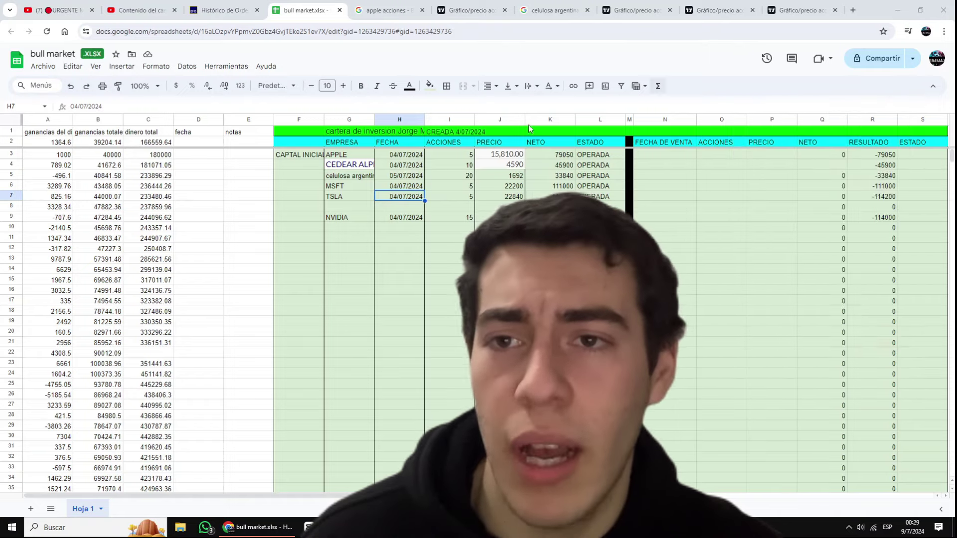
- Check the Apple quote and the broker's order history, go back to the account statement, and return to the spreadsheet
left_click(365, 6)
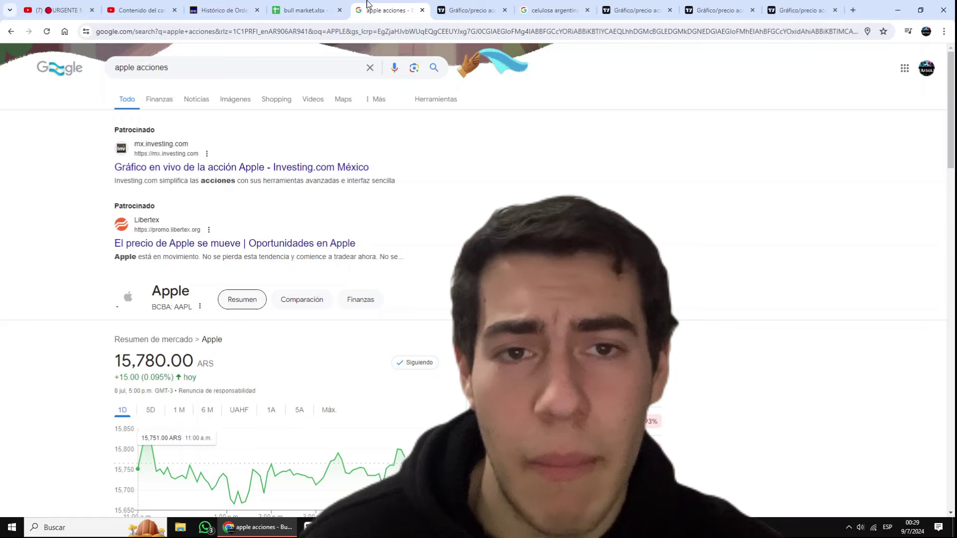
left_click(229, 15)
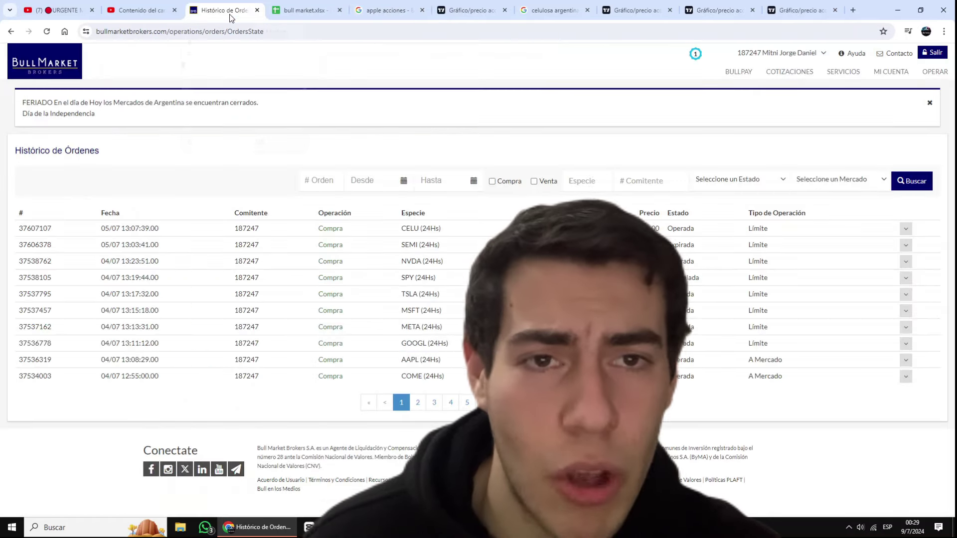
left_click(11, 33)
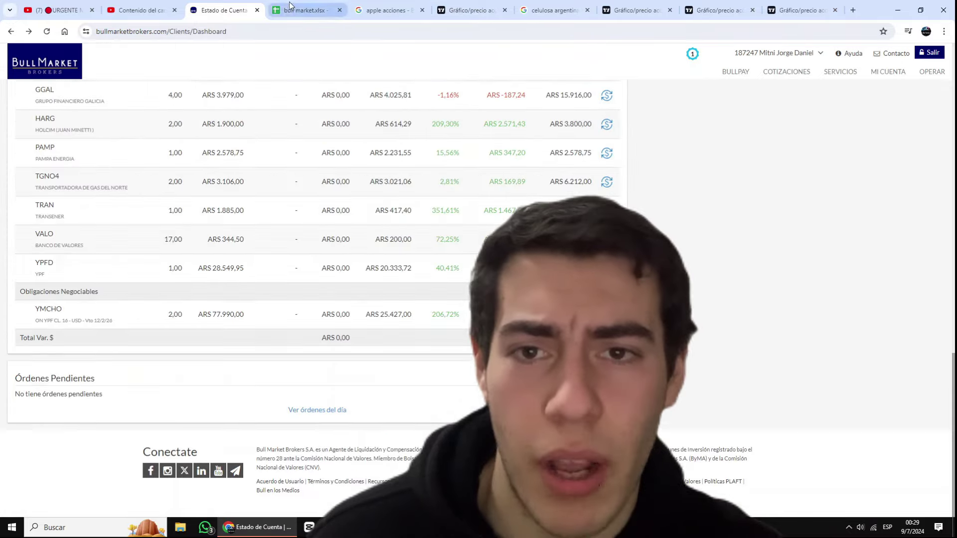
left_click(299, 10)
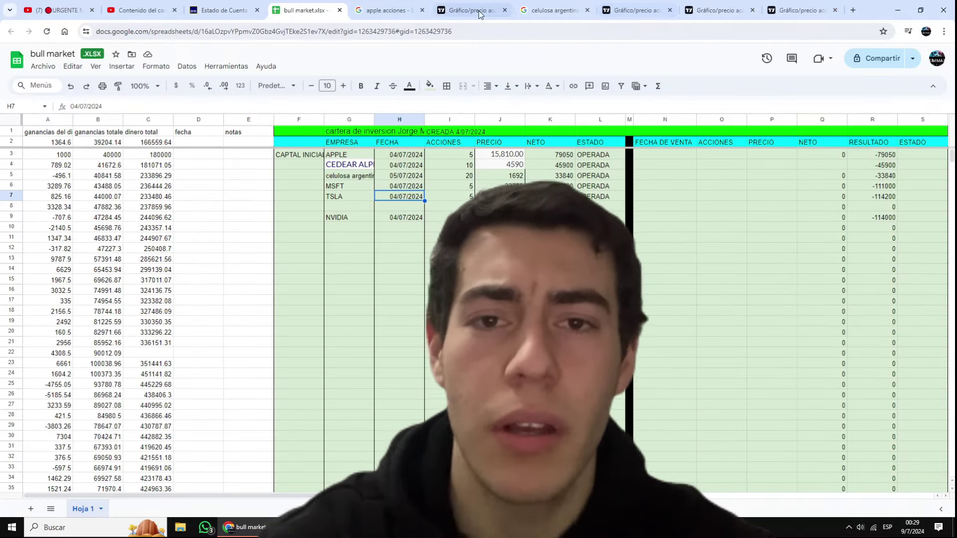
- Search TradingView for META, open the summary of its Buenos Aires CEDEAR, reload the page, and look over the quote
left_click(453, 6)
left_click(313, 61)
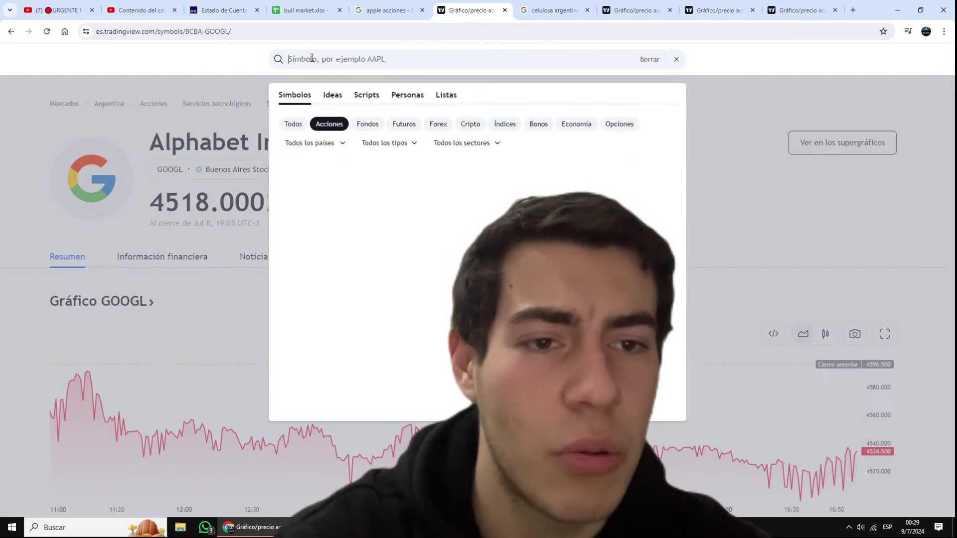
type("METAS")
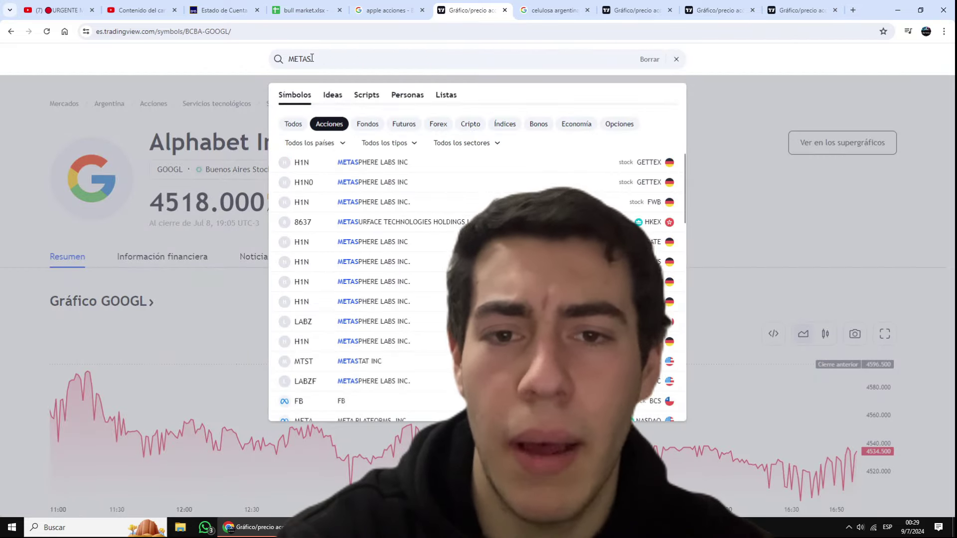
key("BackSpace")
mouse_move(649, 207)
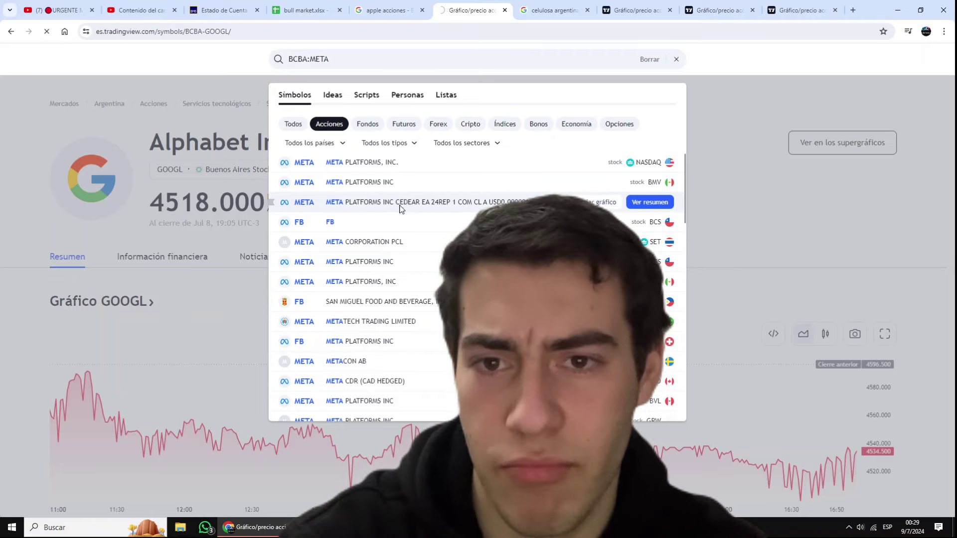
left_click(651, 205)
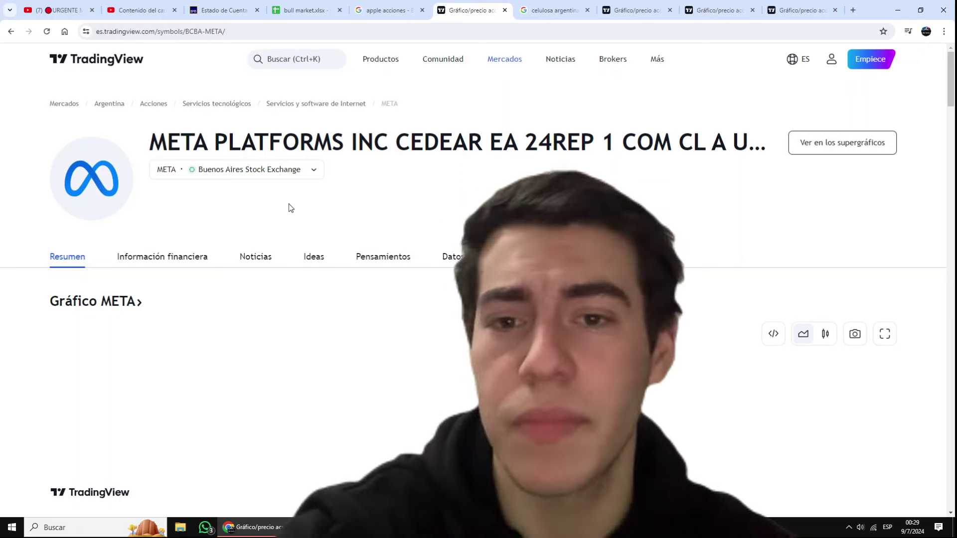
key("F5")
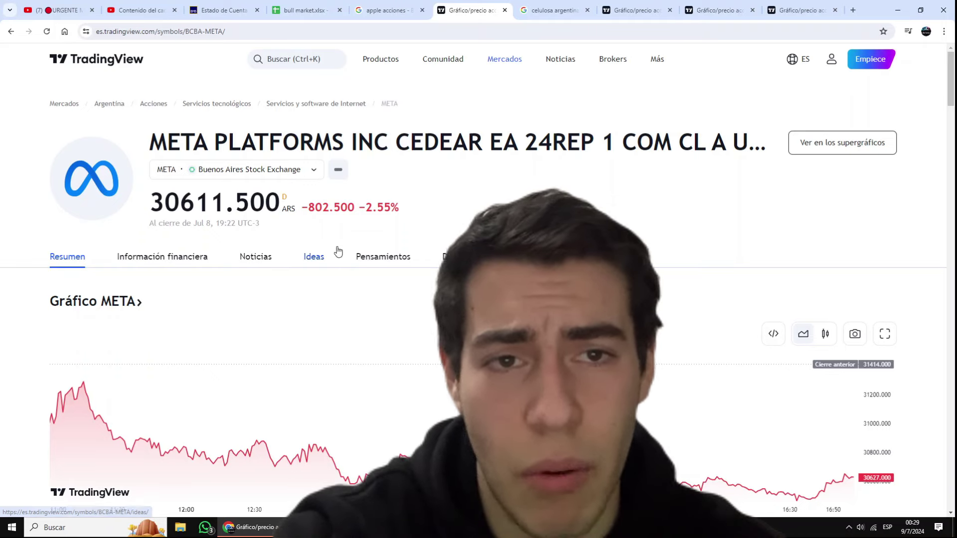
scroll(336, 250, "down", 10)
scroll(271, 246, "up", 10)
- Check the spreadsheet again and switch the Meta quote on TradingView to the NASDAQ listing in USD
left_click(304, 10)
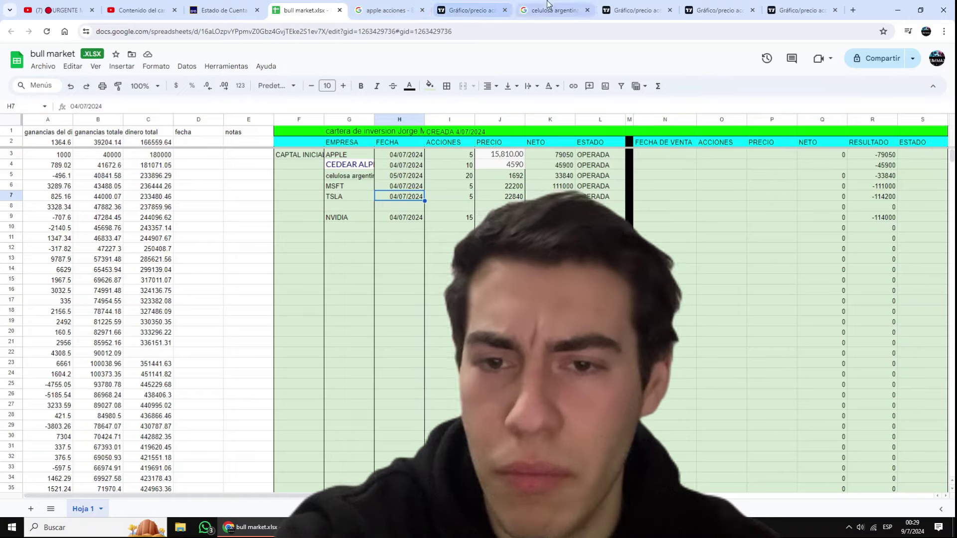
left_click(469, 10)
left_click(298, 172)
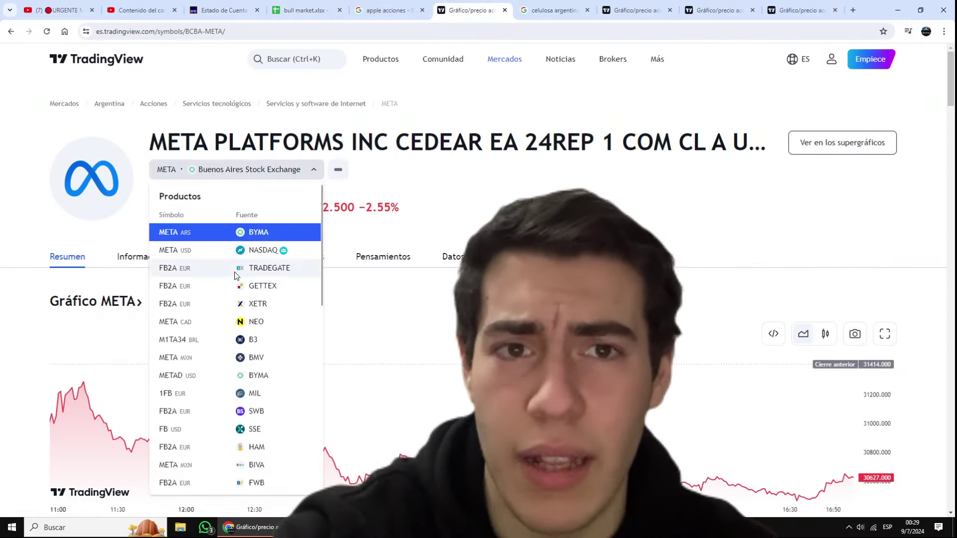
left_click(214, 255)
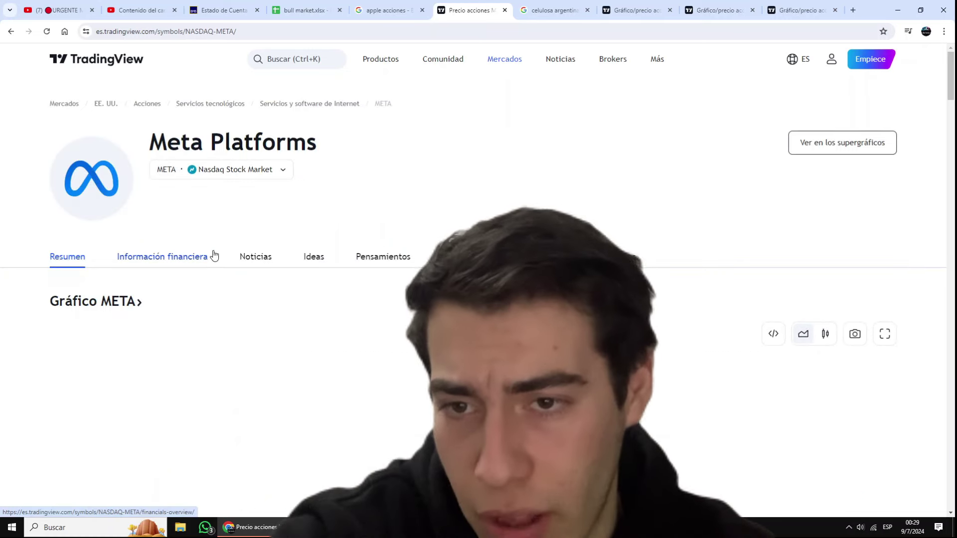
- Check the holdings in the broker's account statement, and search TradingView for BANCO GALIC to open Grupo Financiero Galicia's Buenos Aires listing
left_click(224, 10)
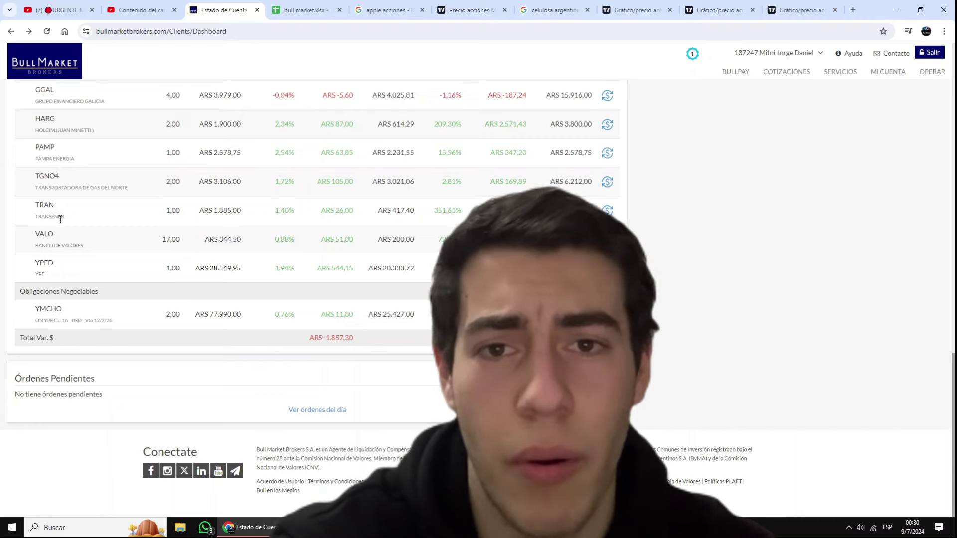
scroll(60, 220, "up", 5)
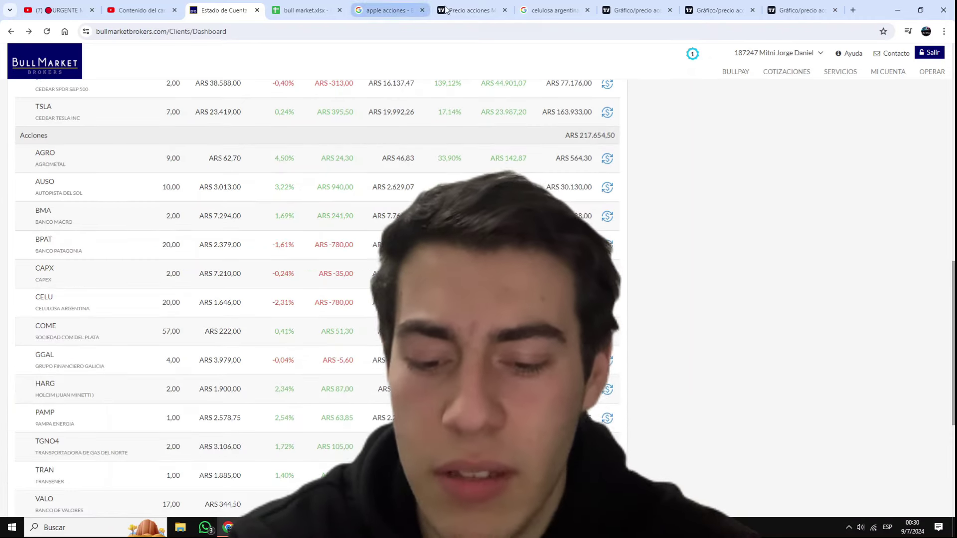
left_click(446, 9)
left_click(322, 60)
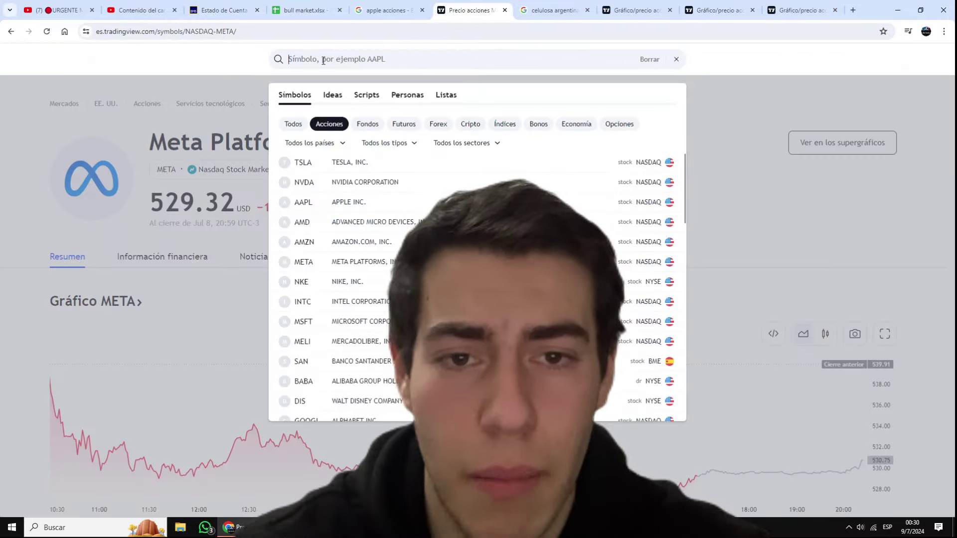
type("BANCO GALI")
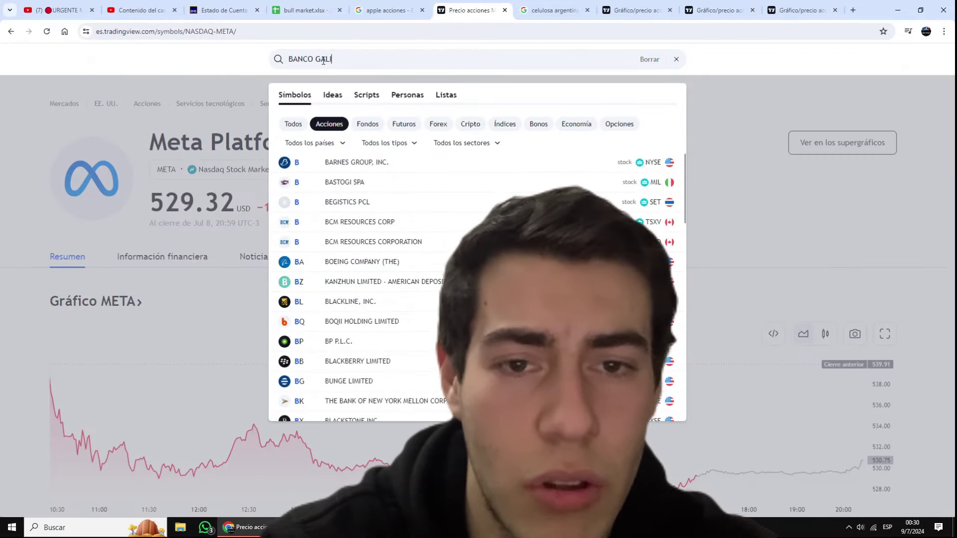
type("CXA")
key("BackSpace")
key("BackSpace")
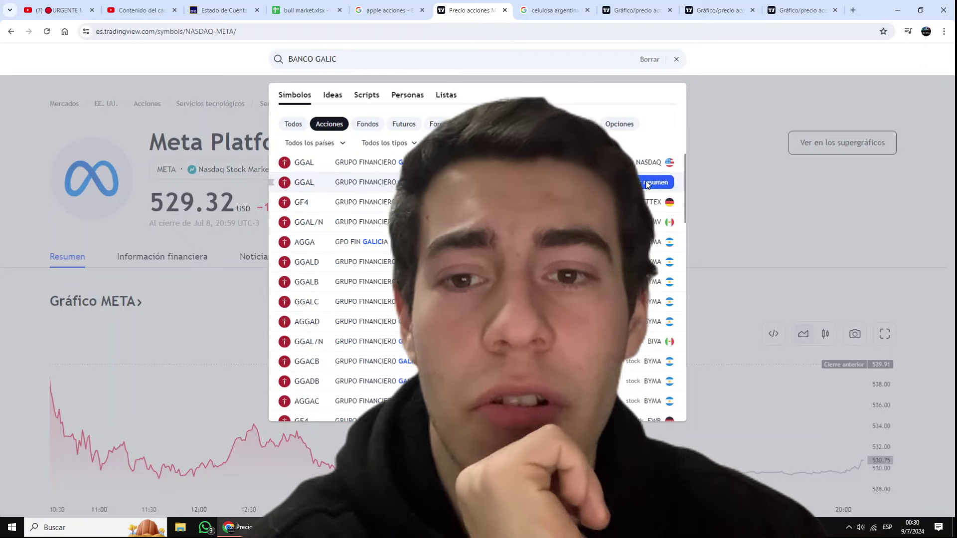
left_click(648, 182)
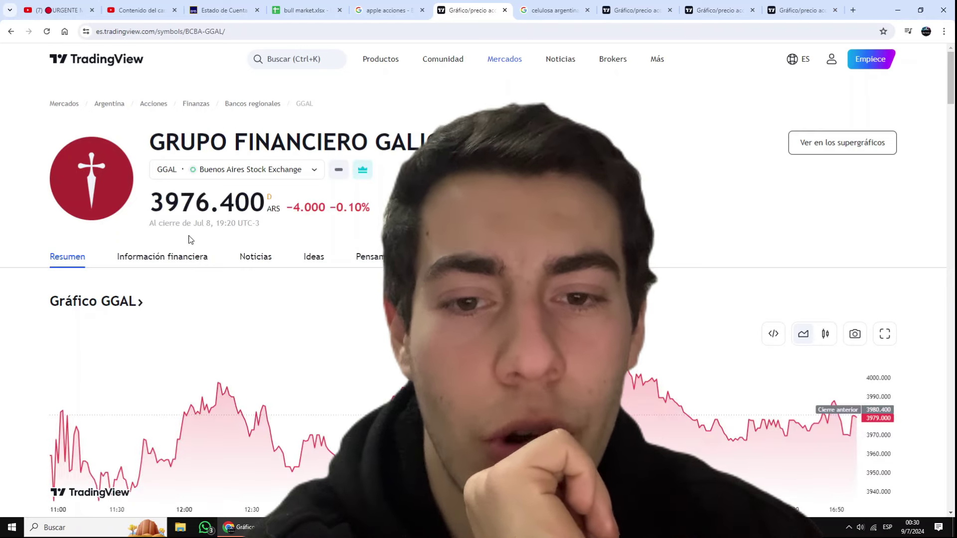
- Look over the GGAL quote, its daily chart and its performance across the different time periods
scroll(203, 293, "down", 5)
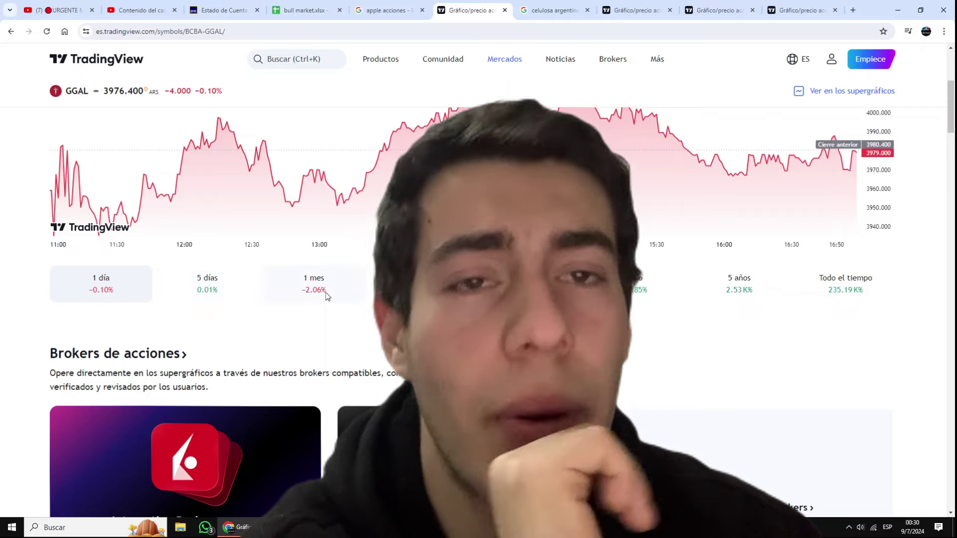
scroll(329, 295, "up", 6)
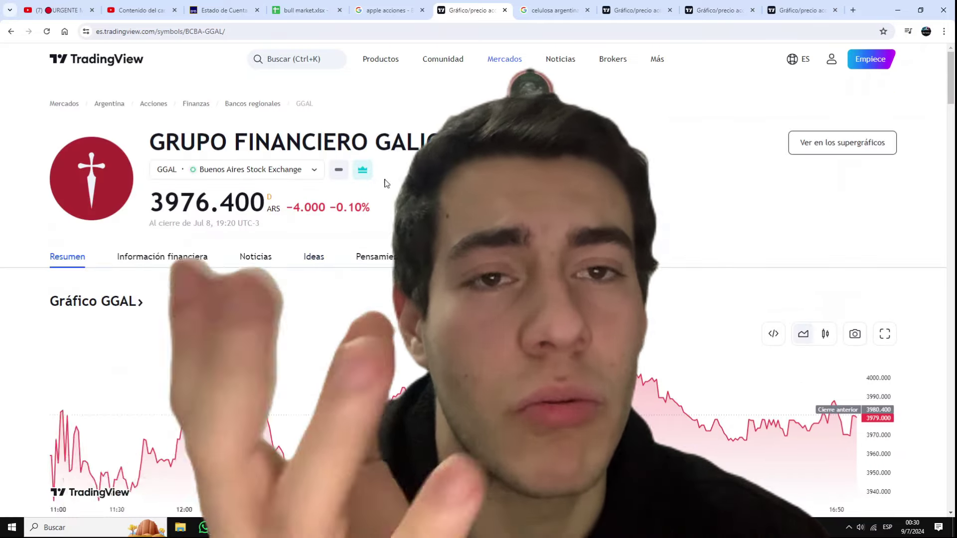
scroll(393, 178, "down", 10)
scroll(393, 178, "up", 5)
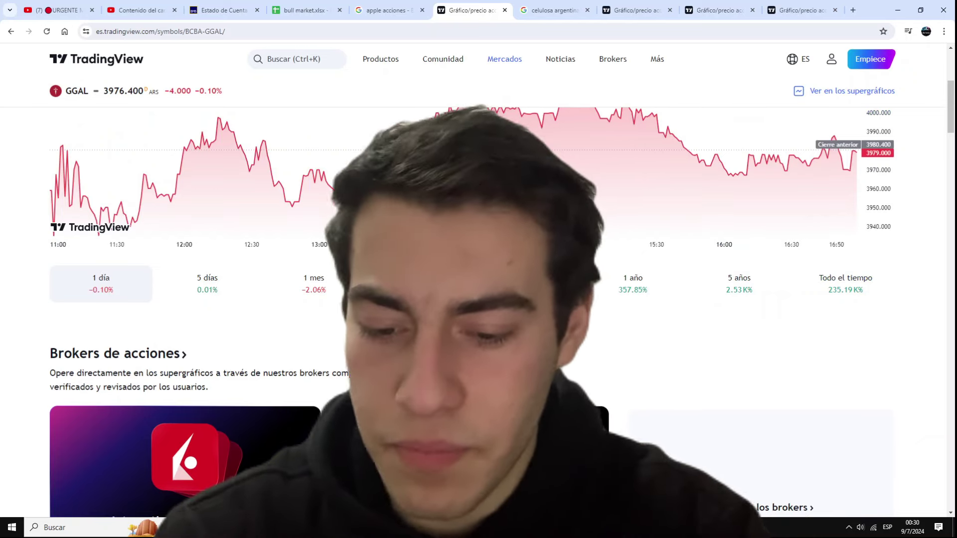
scroll(314, 160, "up", 5)
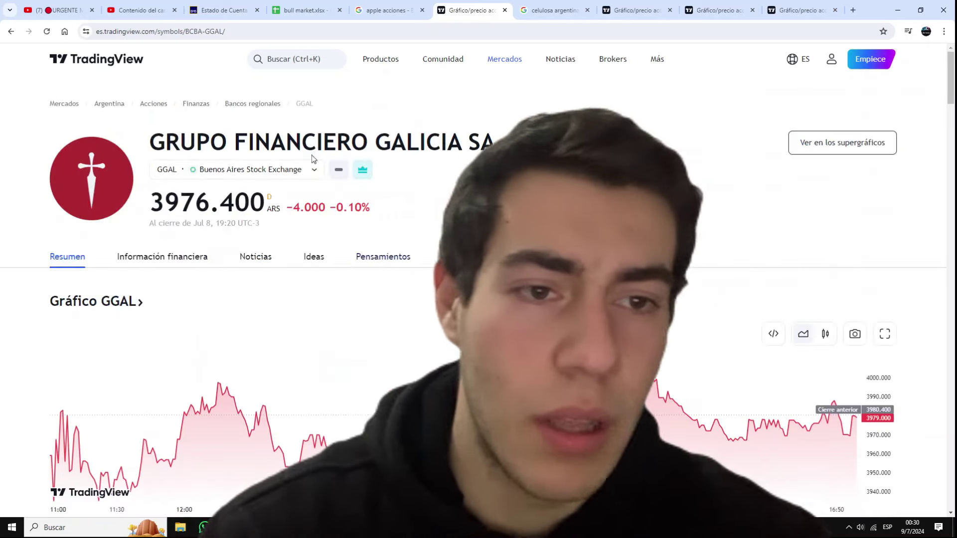
- Search TradingView for SANTANDER, open the summary of Banco Santander's Spanish Stock Exchange listing, and look over its chart and performance
left_click(314, 59)
type("SANTANDER")
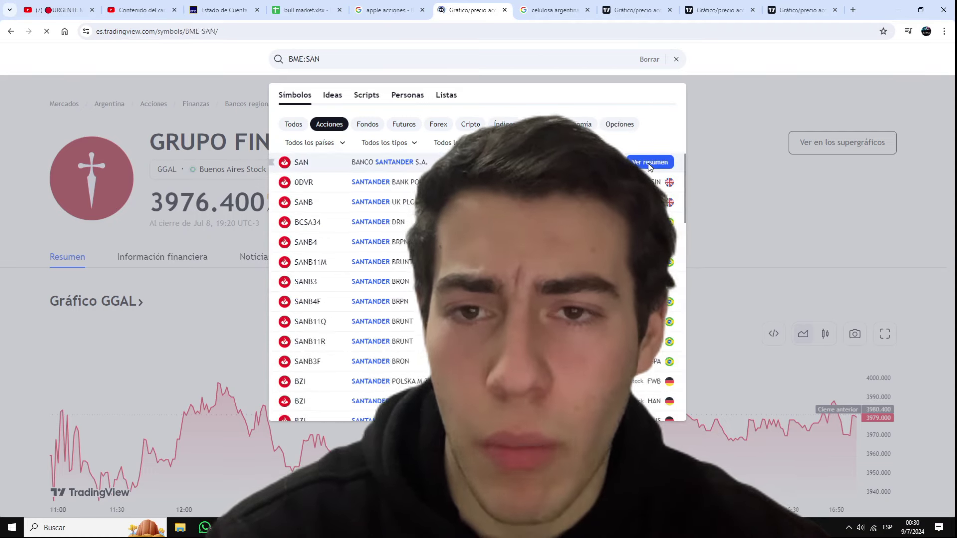
left_click(649, 162)
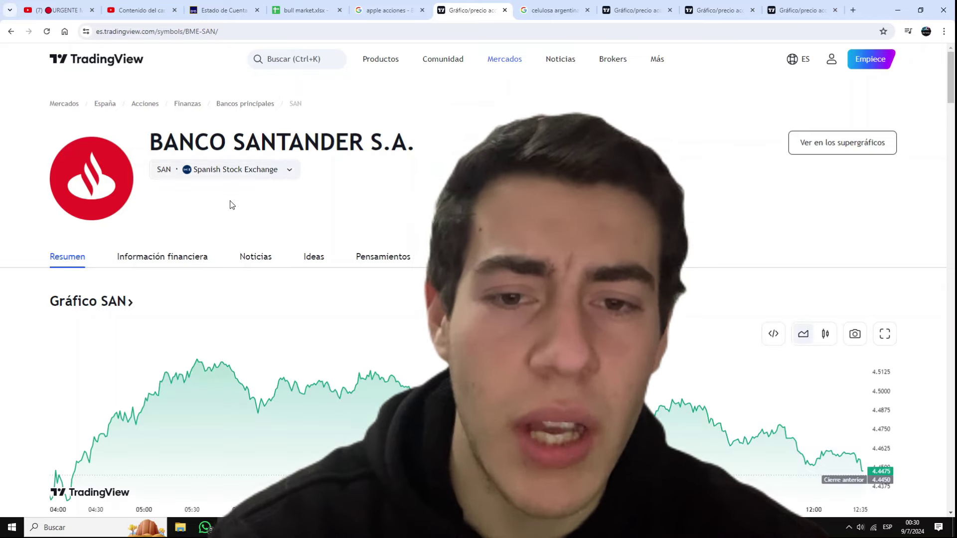
scroll(253, 232, "down", 10)
scroll(214, 205, "up", 5)
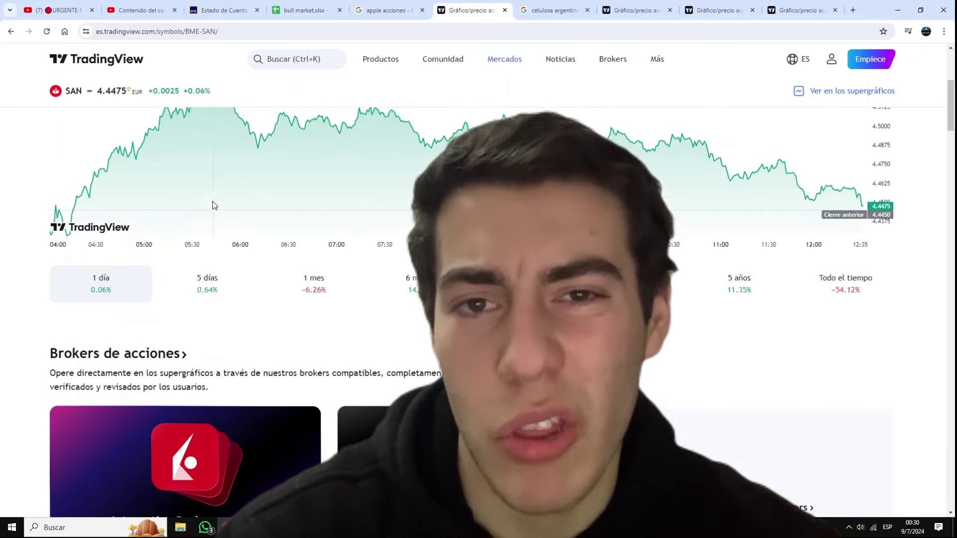